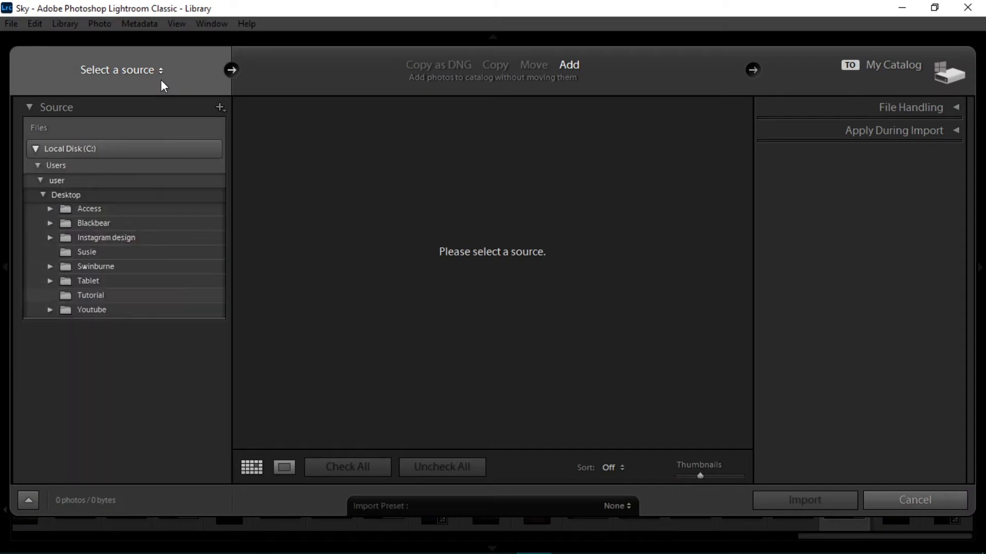
# Import all photos from the Tutorial folder on the Desktop into the catalog
pyautogui.click(161, 80)
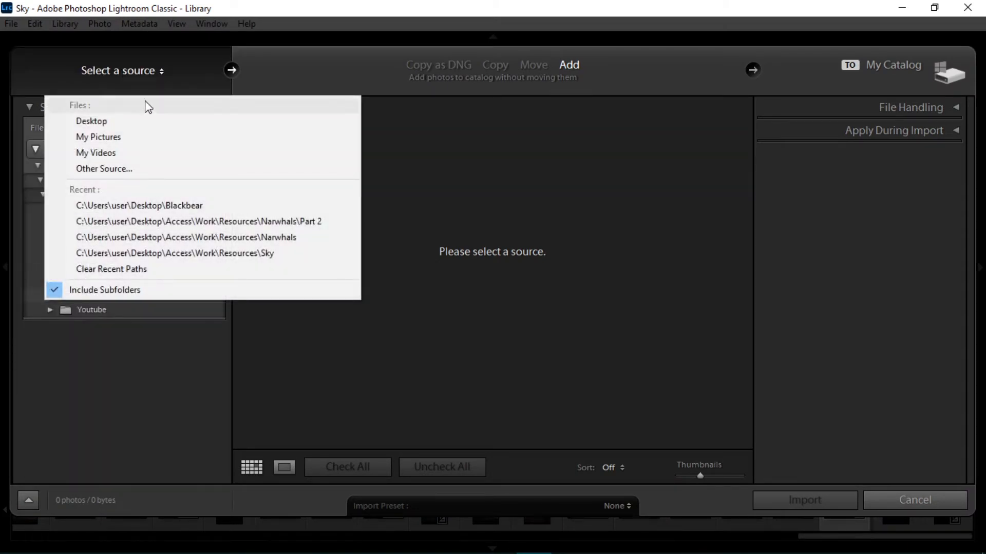
pyautogui.click(124, 121)
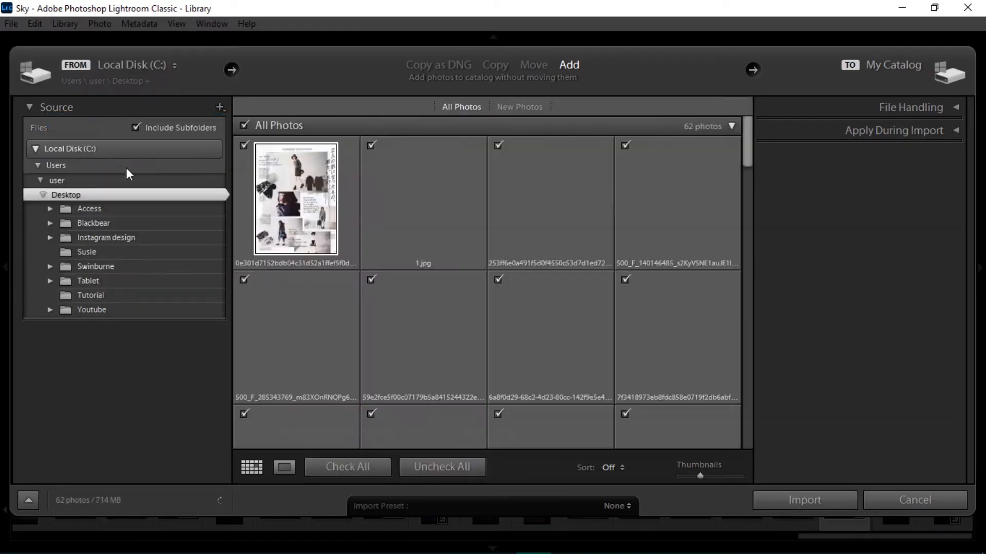
pyautogui.click(95, 296)
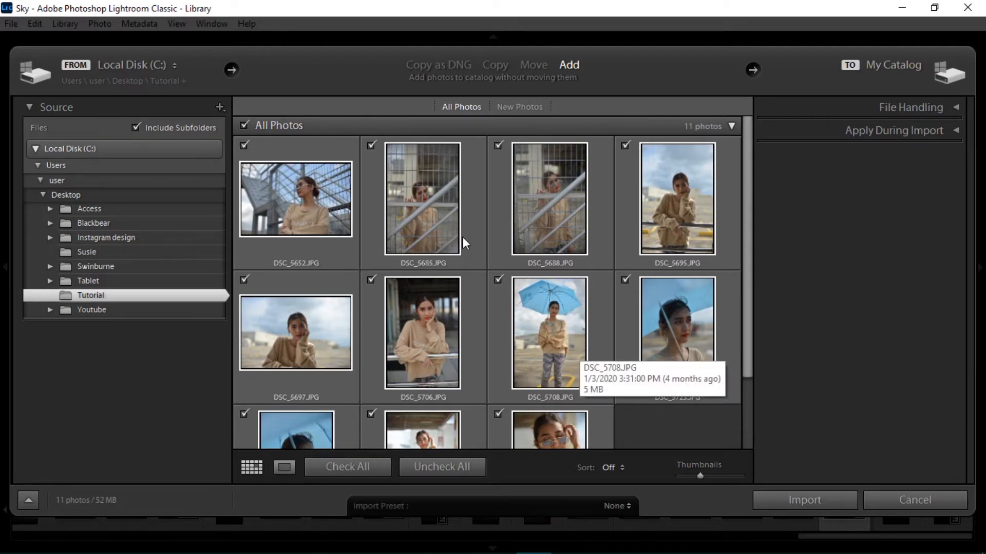
pyautogui.scroll(-2, 596, 343)
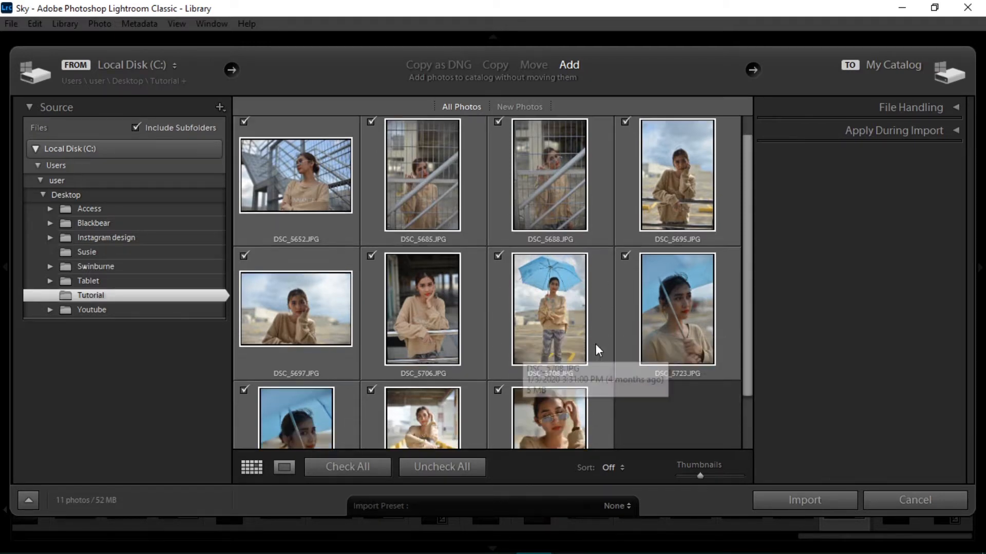
pyautogui.click(805, 500)
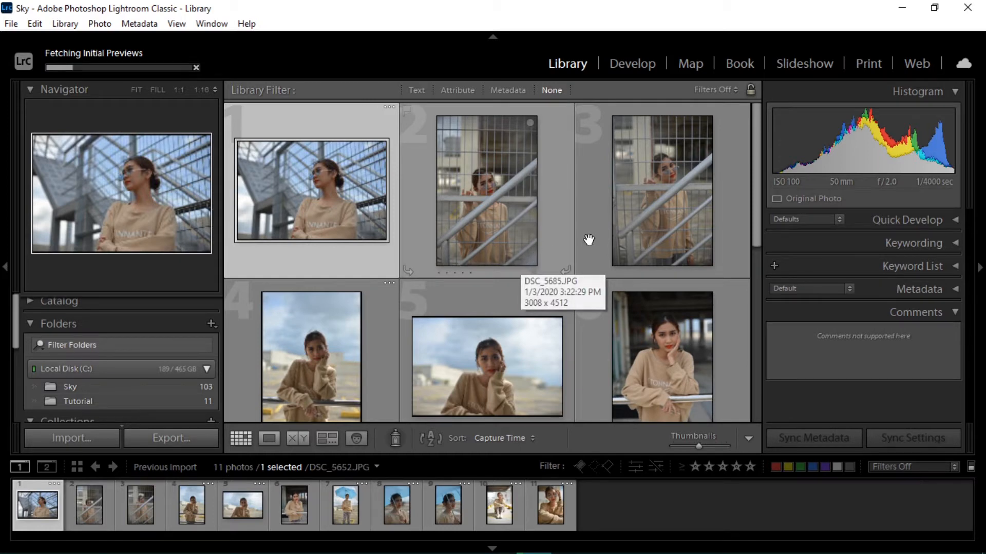
# Give photo DSC_5688 a Yellow color label
pyautogui.click(626, 222)
pyautogui.rightClick(645, 219)
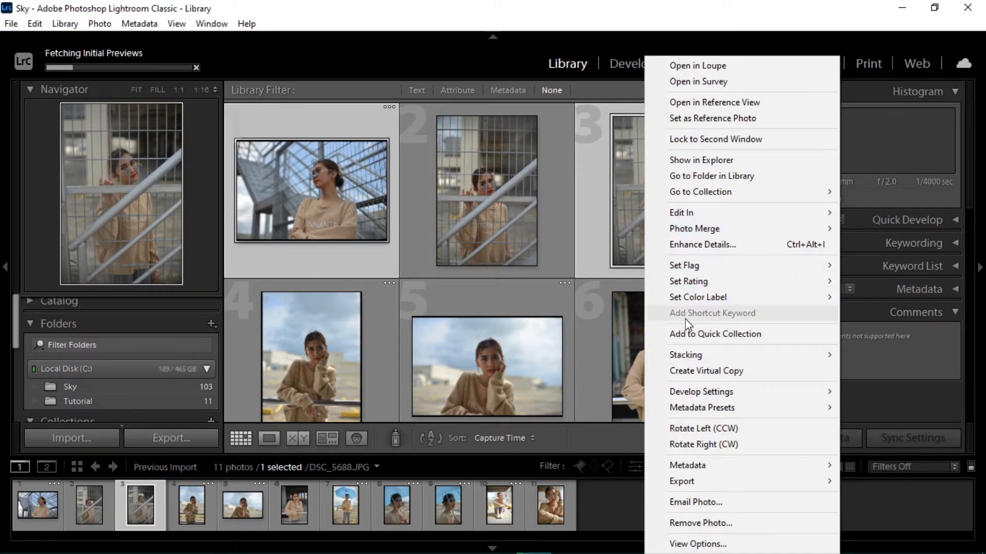
pyautogui.moveTo(730, 306)
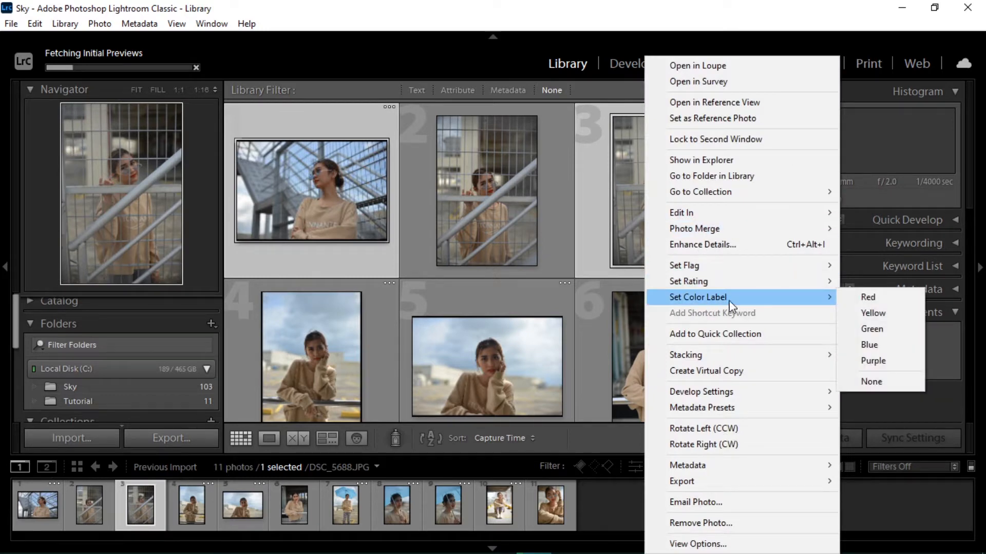
pyautogui.click(871, 315)
# Give photo DSC_5695, the fourth in the grid, a Yellow color label
pyautogui.scroll(-2, 482, 350)
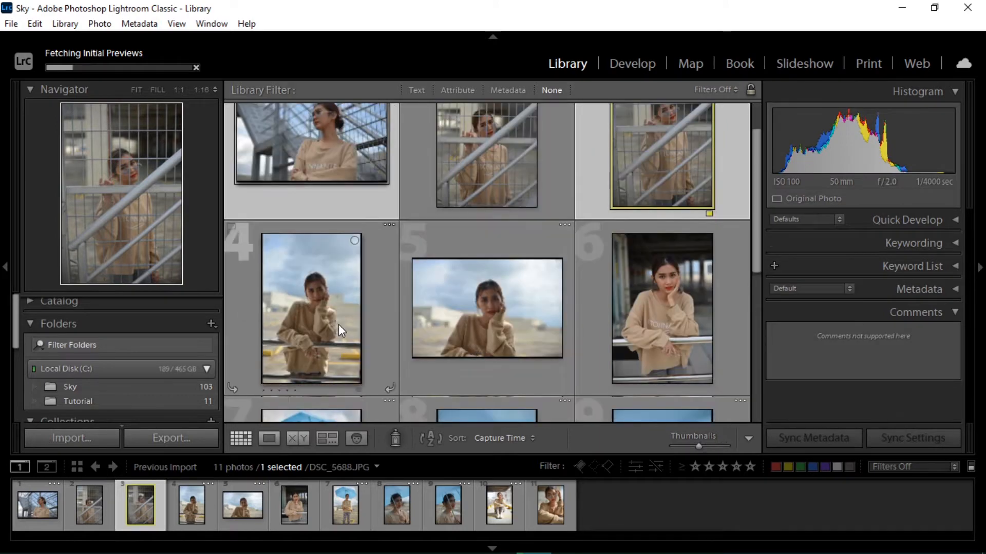
pyautogui.rightClick(334, 329)
pyautogui.rightClick(312, 333)
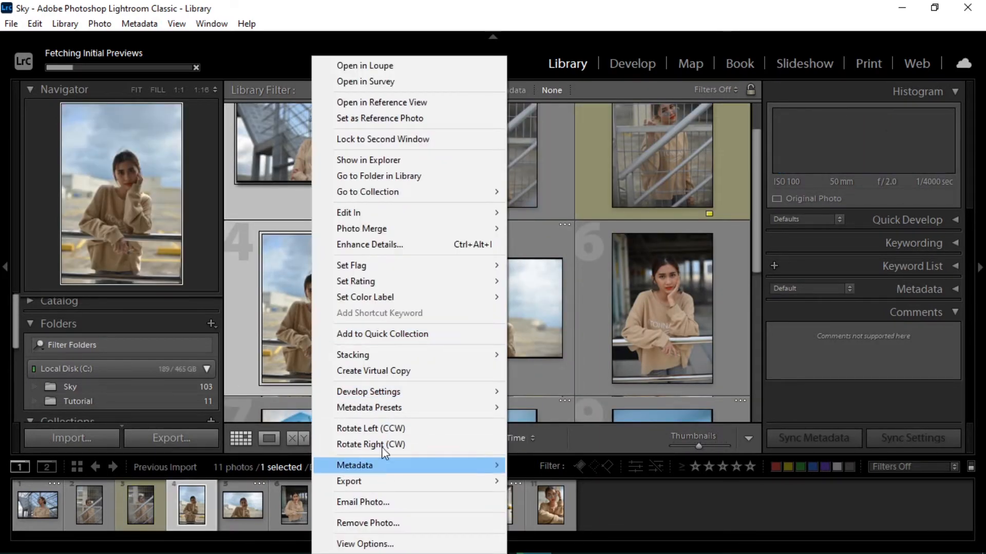
pyautogui.moveTo(478, 298)
pyautogui.click(536, 316)
# Label the ninth photo, the close-up with the umbrella, Yellow
pyautogui.scroll(-4, 614, 320)
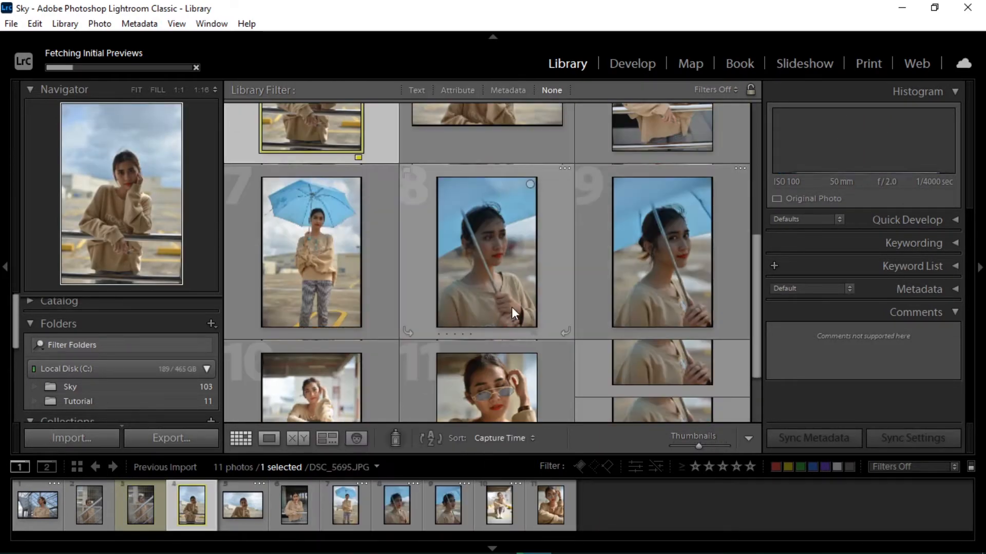
pyautogui.rightClick(645, 344)
pyautogui.moveTo(719, 297)
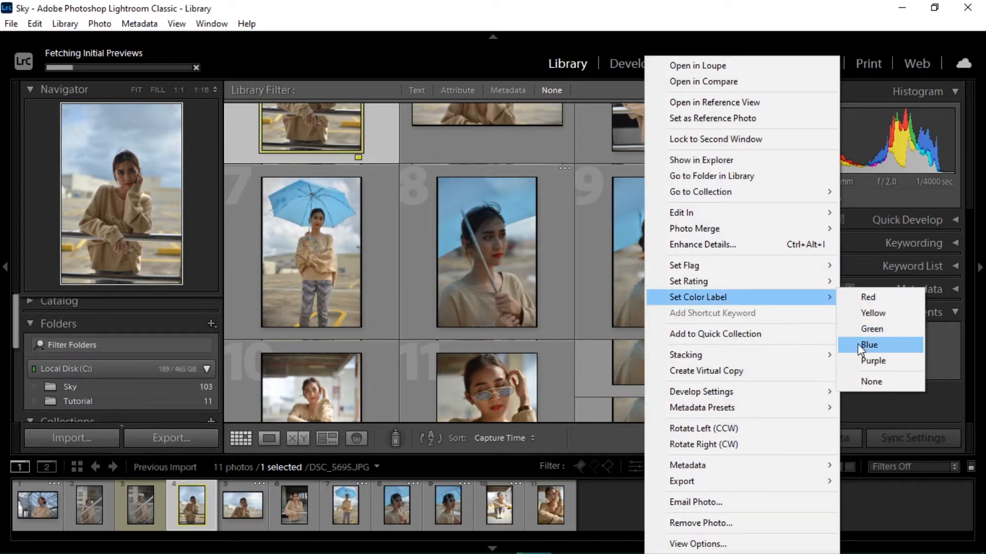
pyautogui.click(867, 315)
# Label the eleventh photo, the one with sunglasses, Yellow
pyautogui.scroll(-2, 523, 321)
pyautogui.rightClick(513, 318)
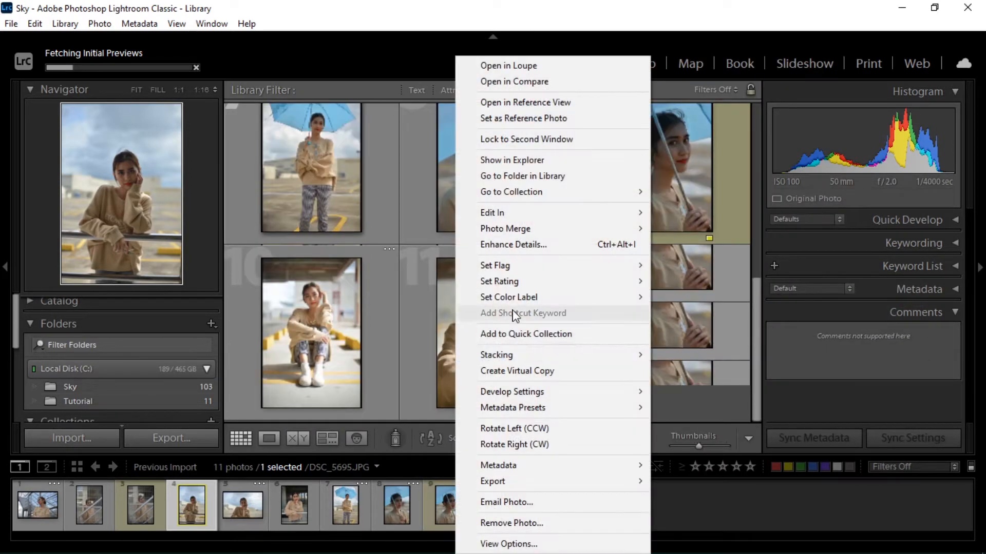
pyautogui.moveTo(544, 288)
pyautogui.click(662, 315)
# Label the tenth photo, the seated pose, Yellow
pyautogui.rightClick(368, 336)
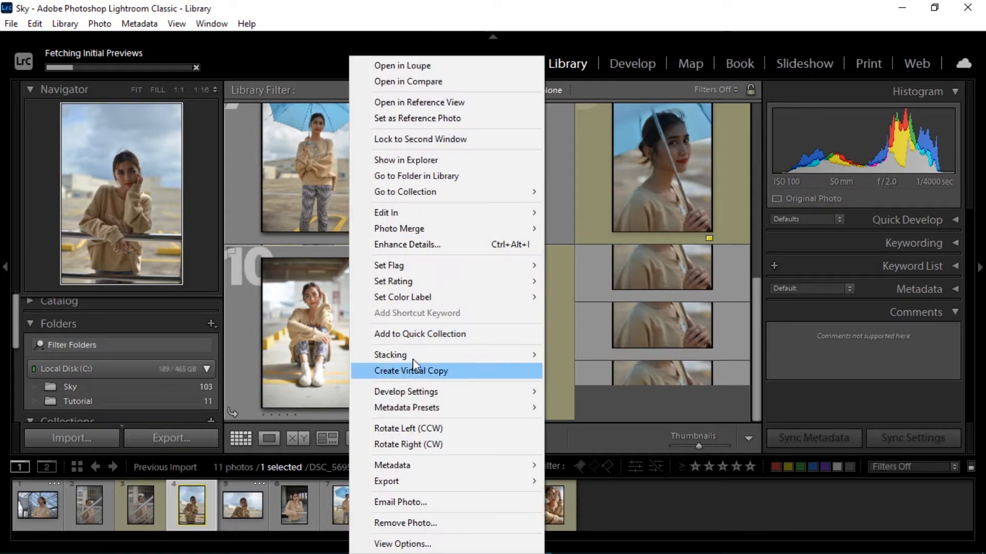
pyautogui.moveTo(446, 295)
pyautogui.click(565, 342)
pyautogui.scroll(5, 483, 316)
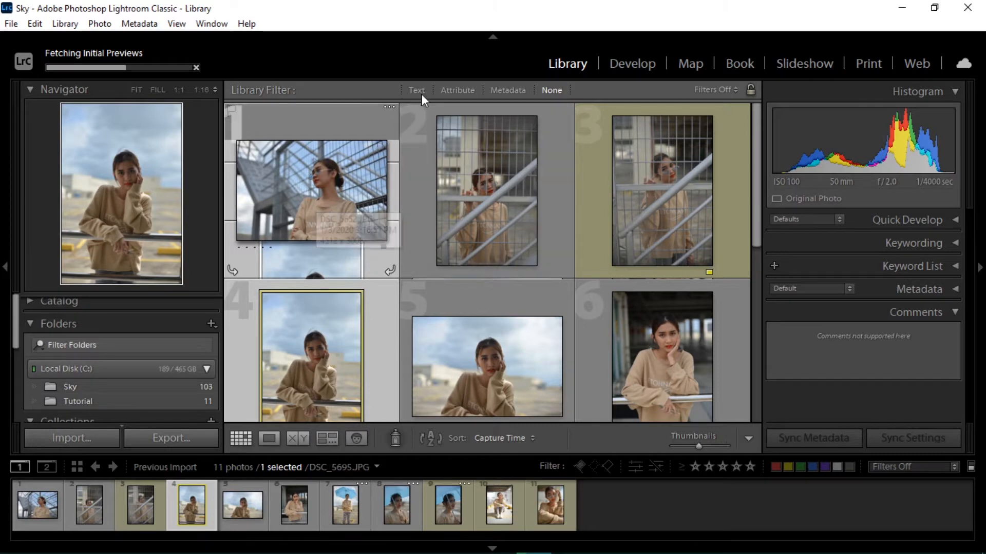
# Switch to the Develop module and inspect the photo in the Navigator panel
pyautogui.click(612, 65)
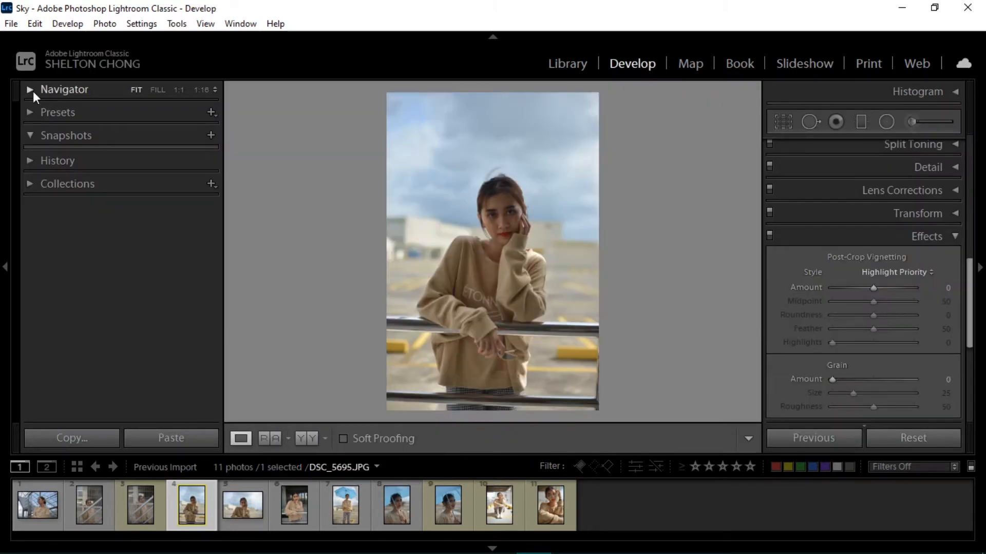
pyautogui.click(33, 91)
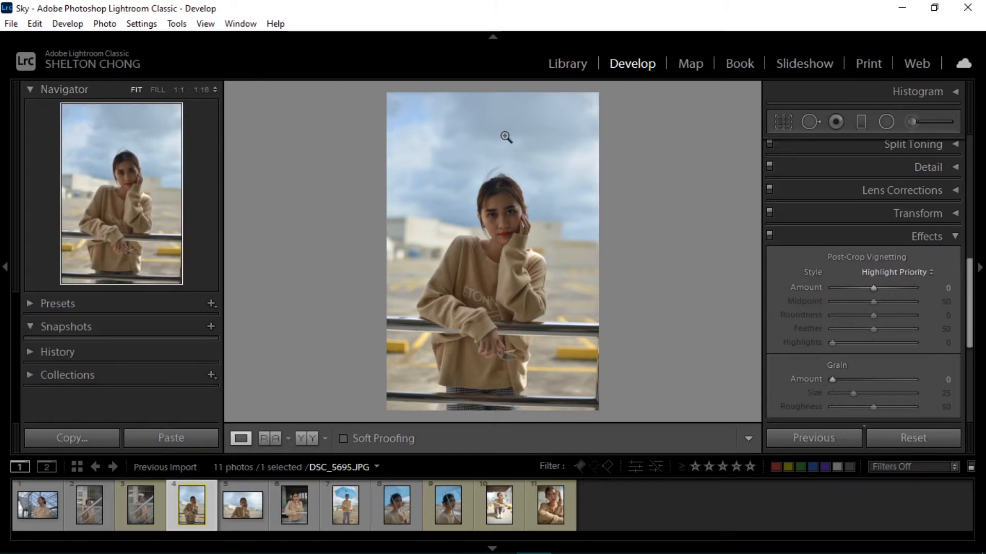
pyautogui.click(132, 168)
pyautogui.moveTo(137, 159); pyautogui.dragTo(101, 221)
pyautogui.click(101, 222)
pyautogui.click(30, 91)
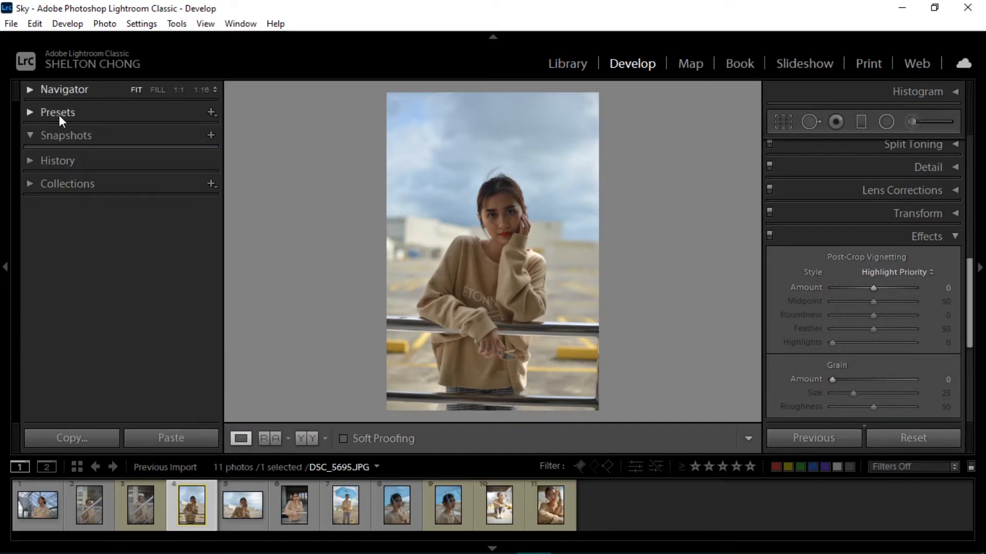
# Browse the B&W presets in the Presets panel
pyautogui.click(30, 112)
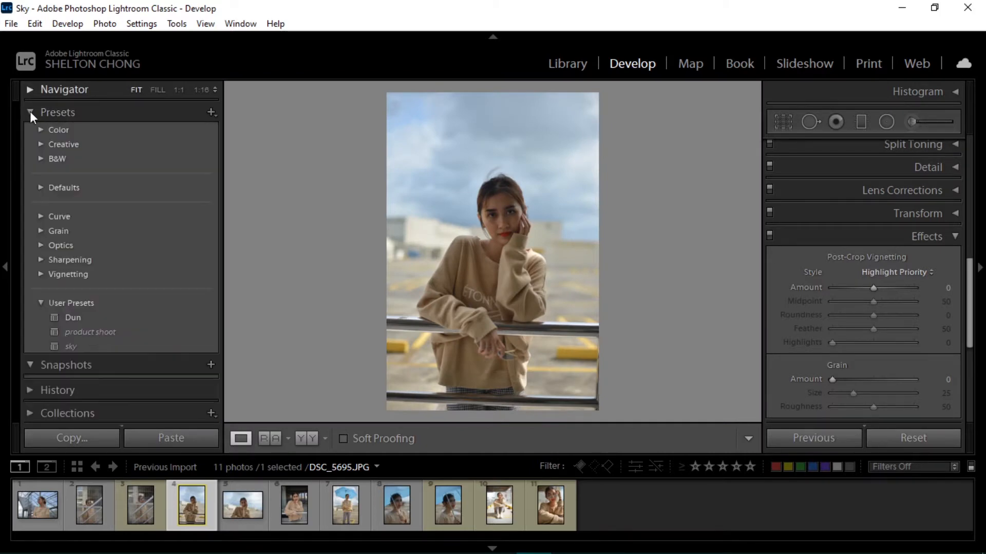
pyautogui.click(40, 159)
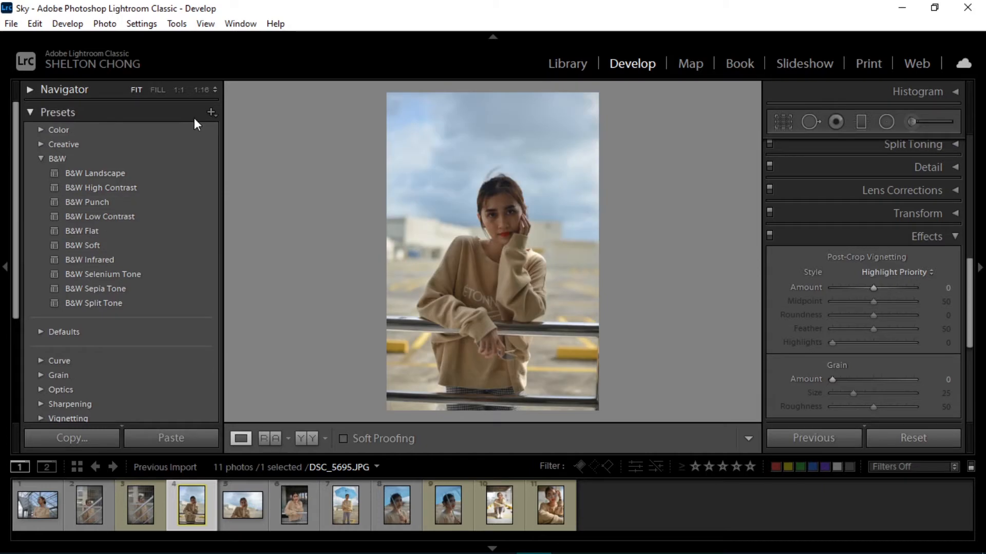
pyautogui.click(205, 113)
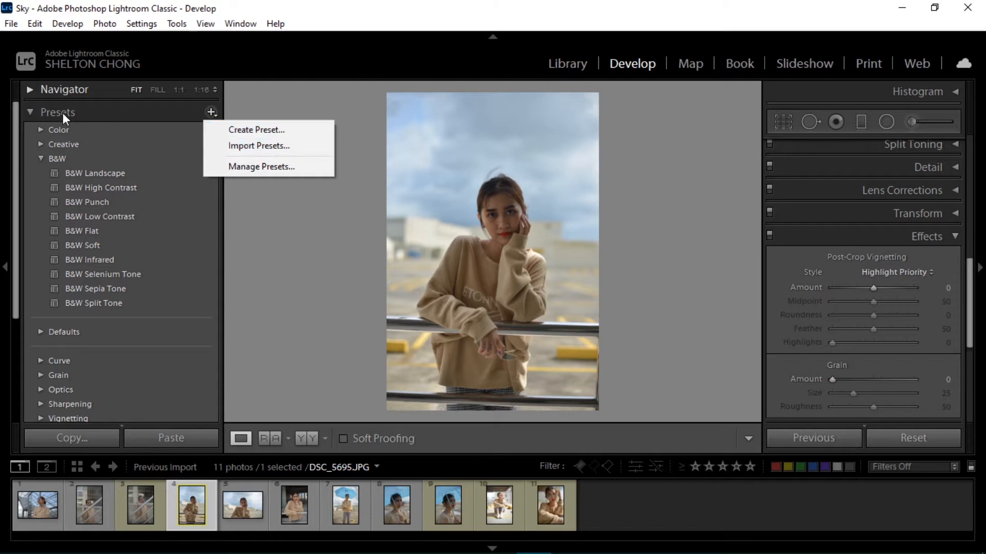
pyautogui.click(36, 113)
pyautogui.click(36, 113)
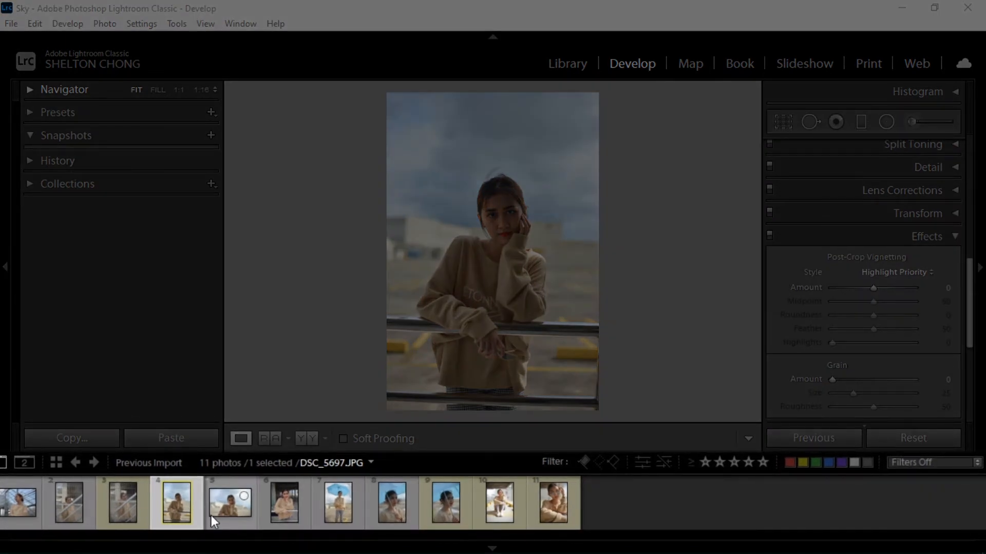
# Select DSC_5695 and filter the filmstrip to show only Yellow-labelled photos
pyautogui.click(20, 504)
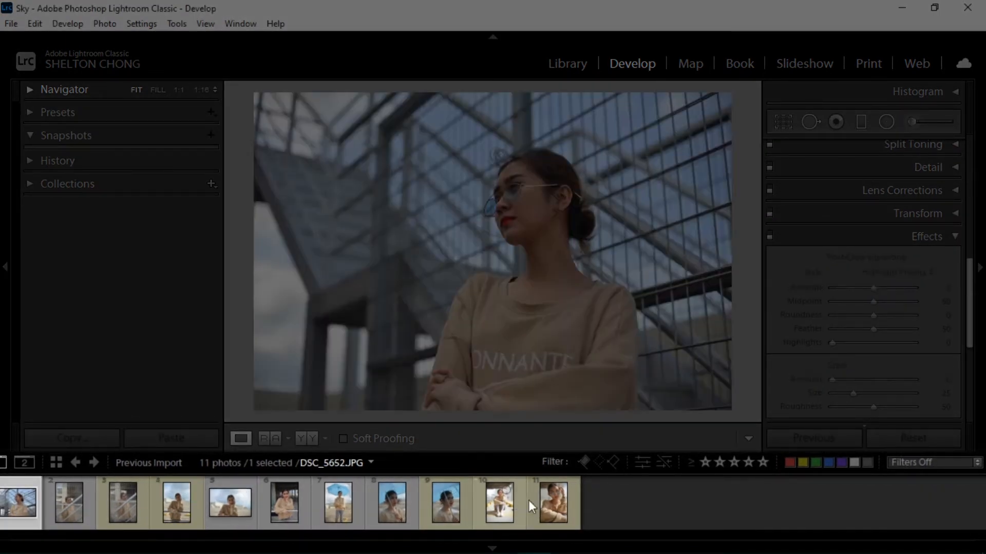
pyautogui.click(169, 500)
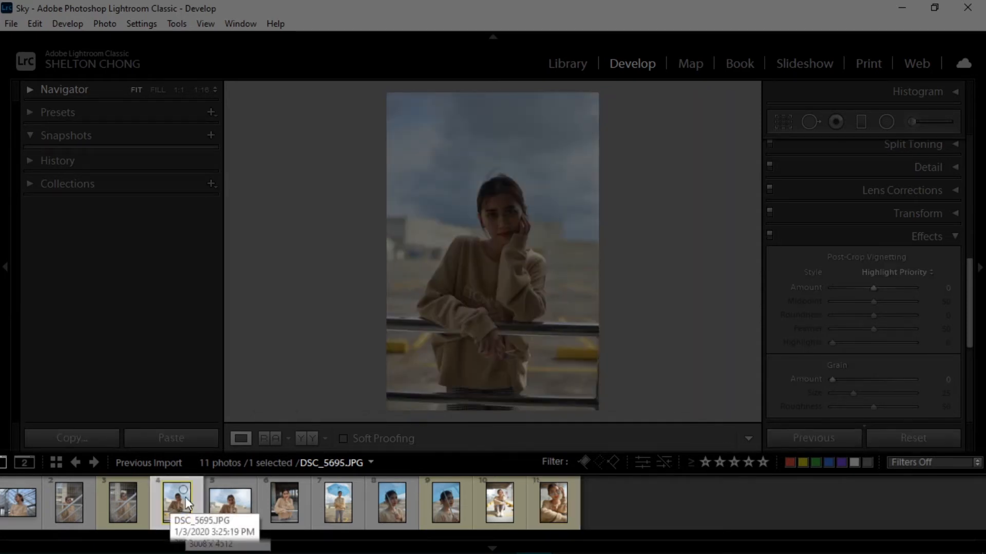
pyautogui.click(803, 462)
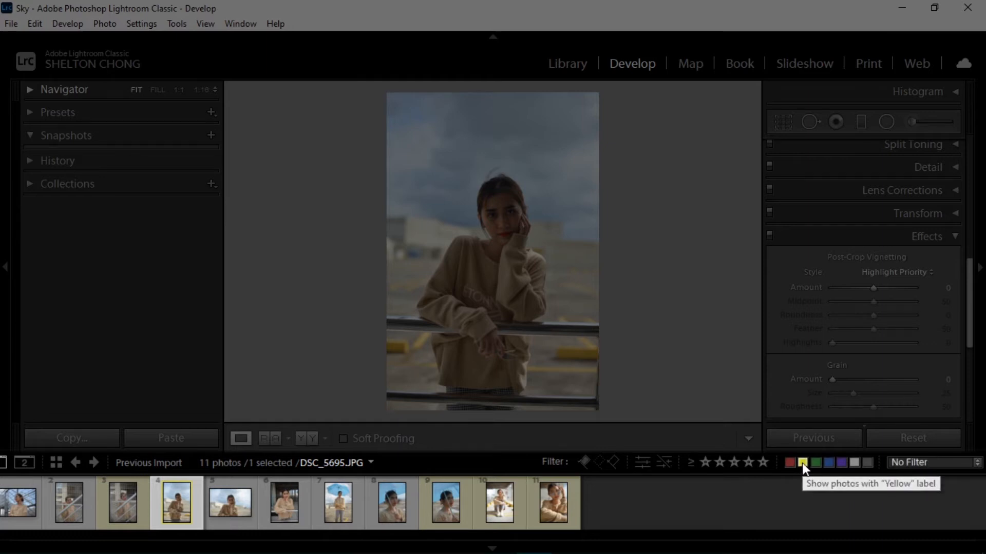
pyautogui.click(802, 463)
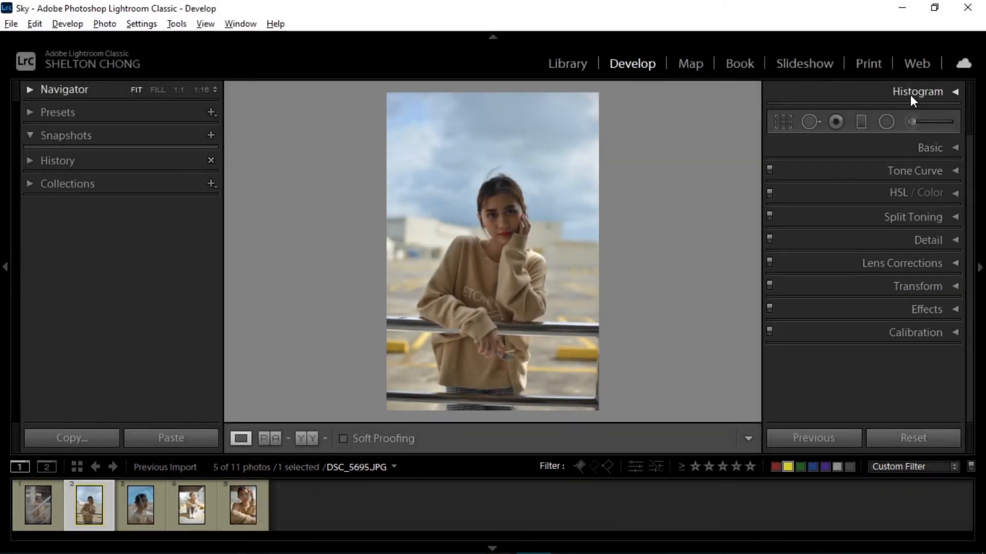
# Crop DSC_5695 with the aspect lock off, pulling the top and right edges inward
pyautogui.click(951, 93)
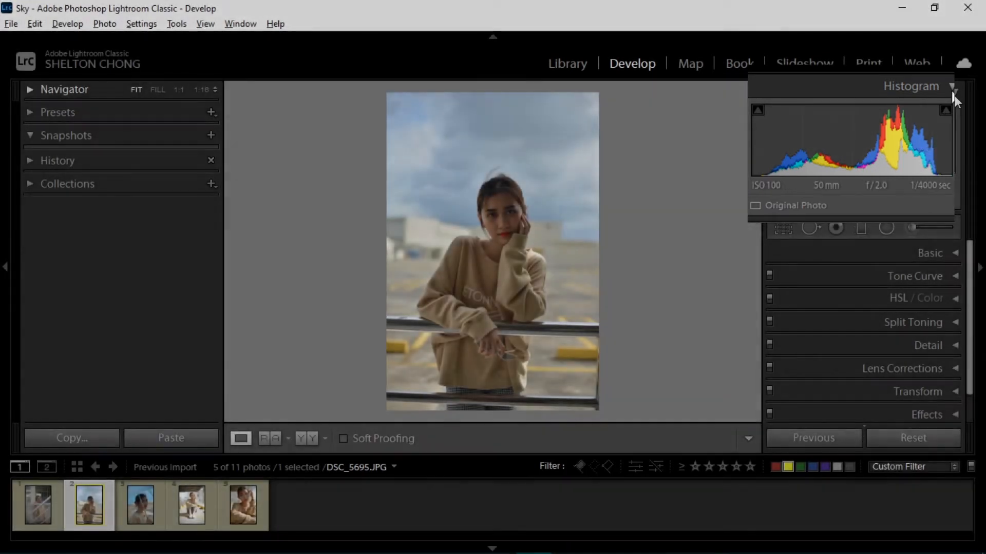
pyautogui.click(950, 90)
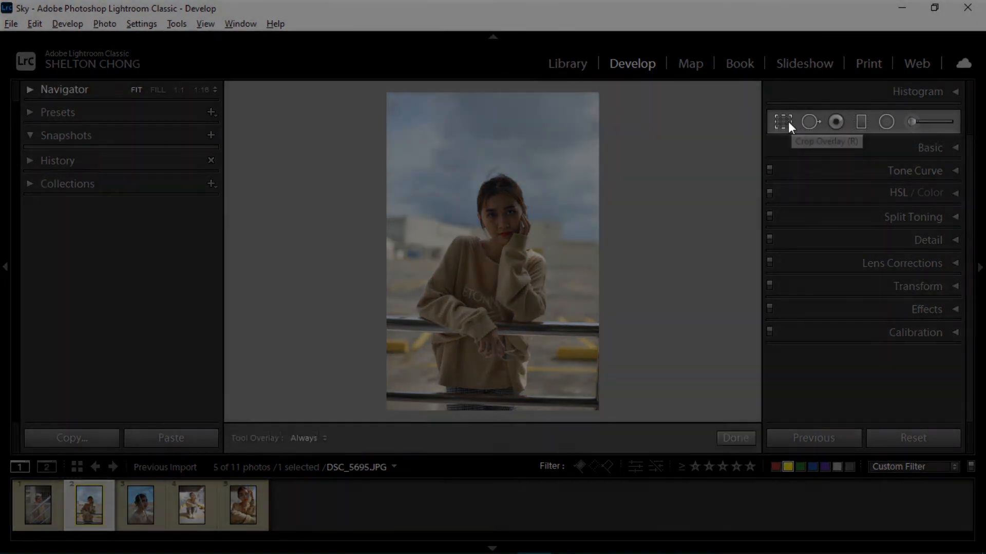
pyautogui.click(784, 121)
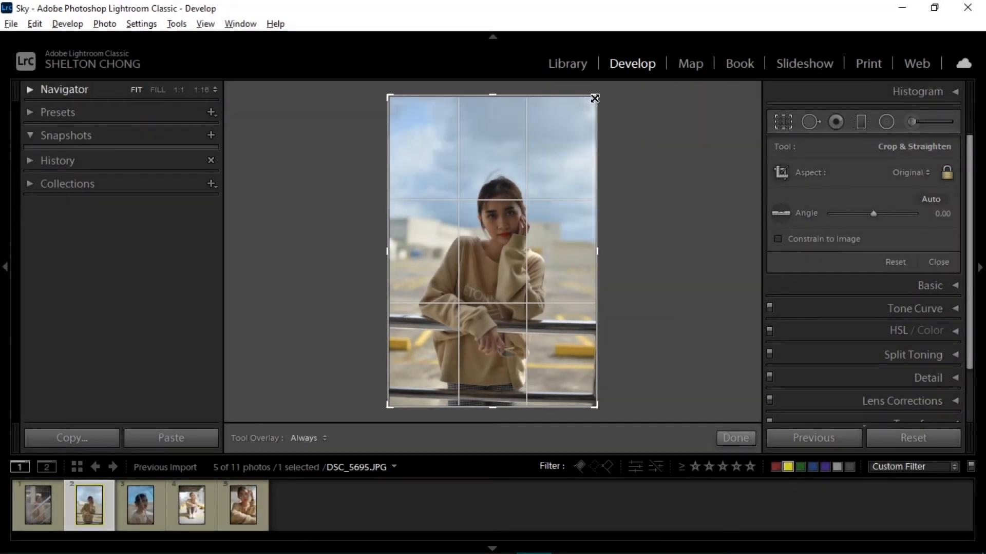
pyautogui.moveTo(595, 98); pyautogui.dragTo(611, 77)
pyautogui.moveTo(594, 98); pyautogui.dragTo(585, 110)
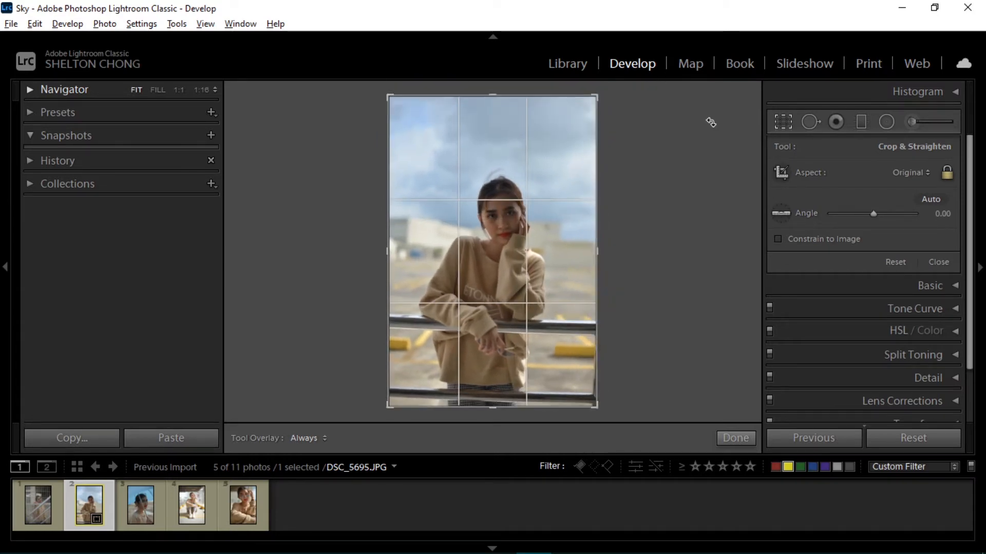
pyautogui.click(947, 174)
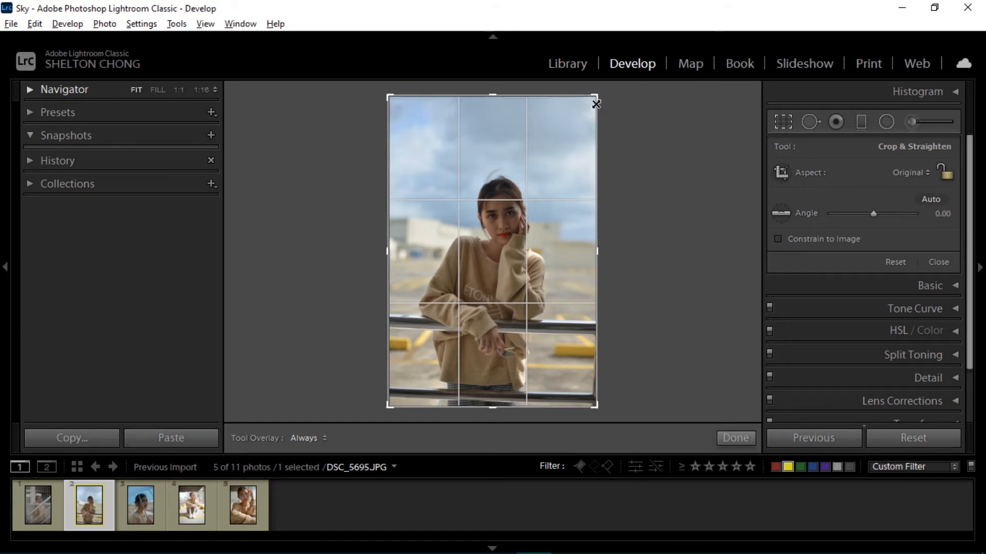
pyautogui.moveTo(597, 98); pyautogui.dragTo(590, 122)
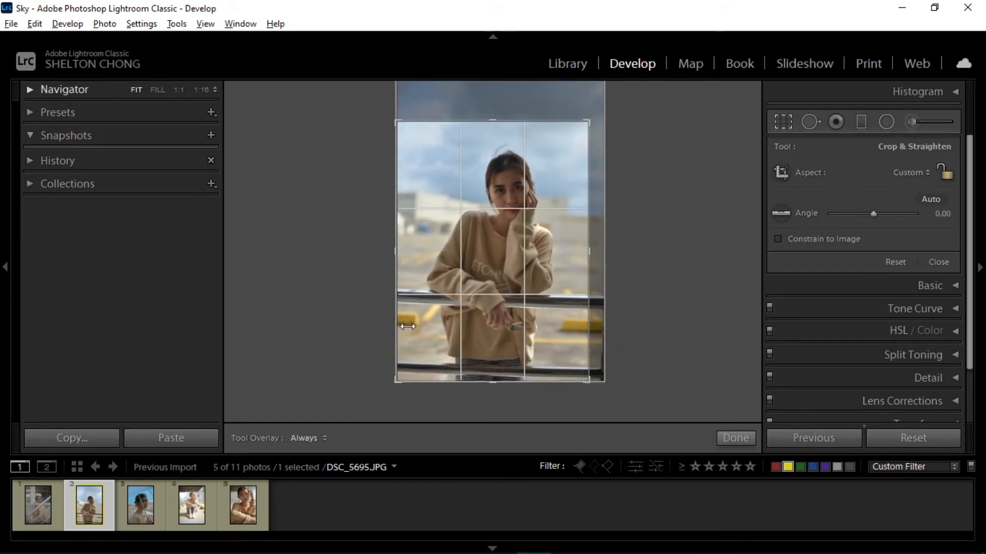
pyautogui.moveTo(403, 376); pyautogui.dragTo(405, 379)
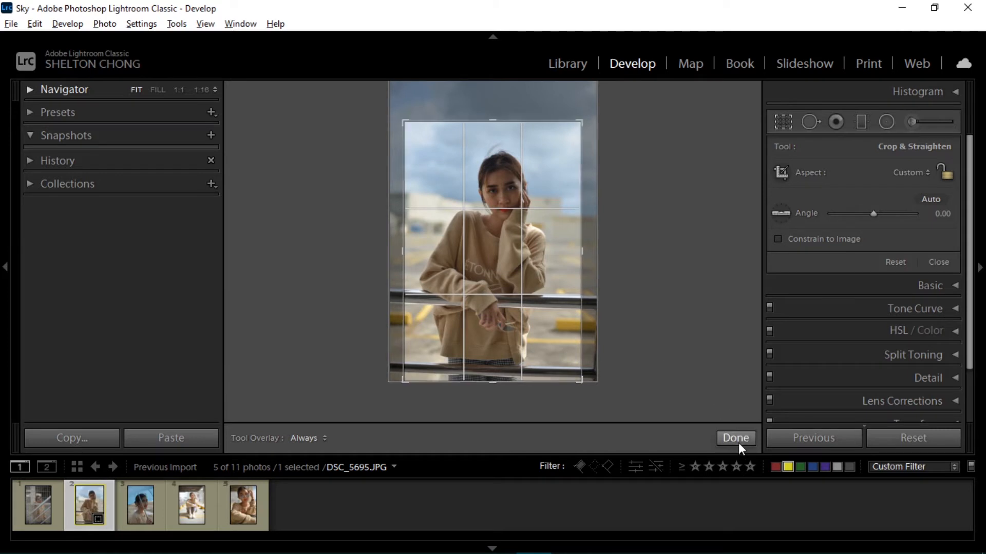
pyautogui.click(736, 438)
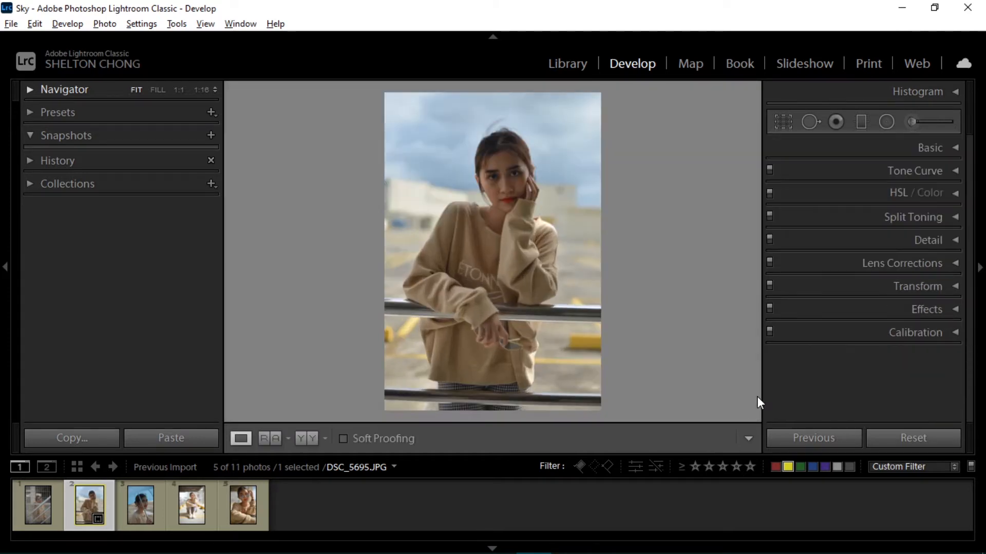
# Open the Basic panel and warm the white balance by setting Temp to +39
pyautogui.click(912, 149)
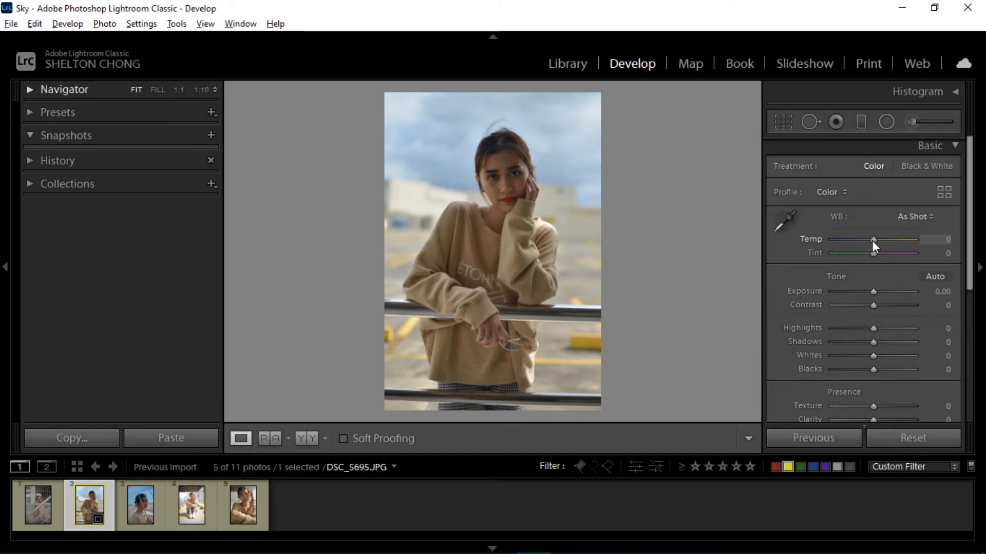
pyautogui.moveTo(872, 240)
pyautogui.mouseDown()
pyautogui.moveTo(849, 240)
pyautogui.moveTo(888, 241)
pyautogui.mouseUp()
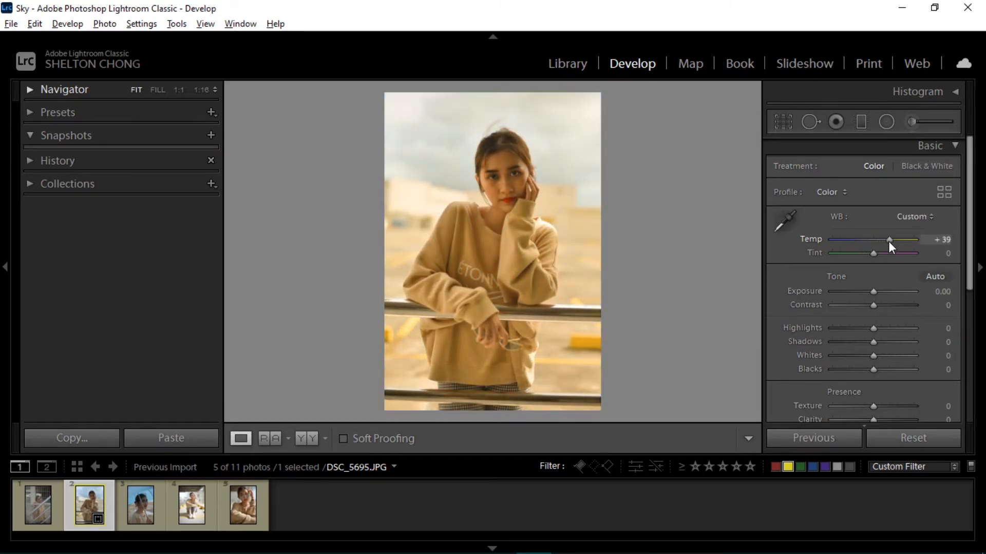
# Reset Temp and set the white balance with the eyedropper on a neutral area of the sweater, viewed close-up
pyautogui.doubleClick(888, 241)
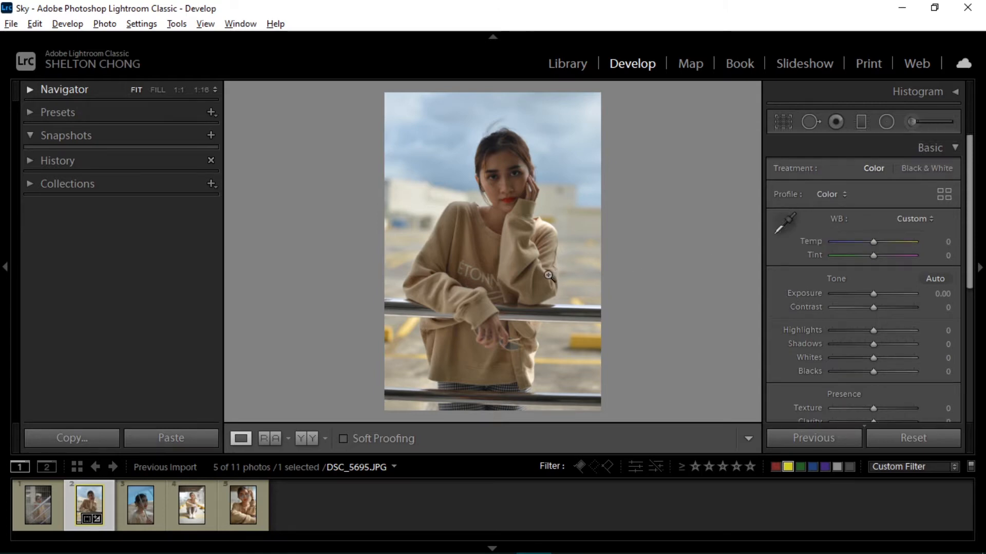
pyautogui.click(483, 276)
pyautogui.click(785, 224)
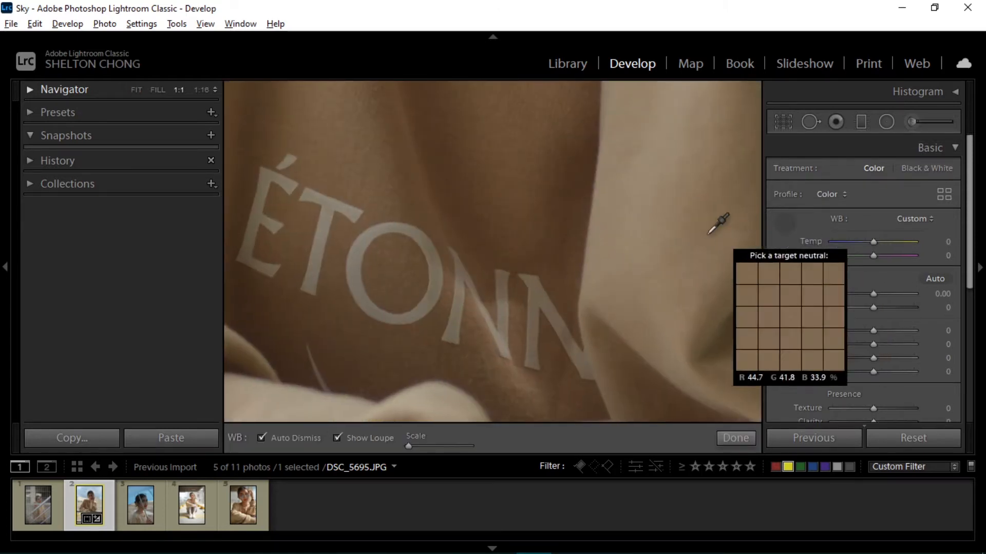
pyautogui.click(405, 229)
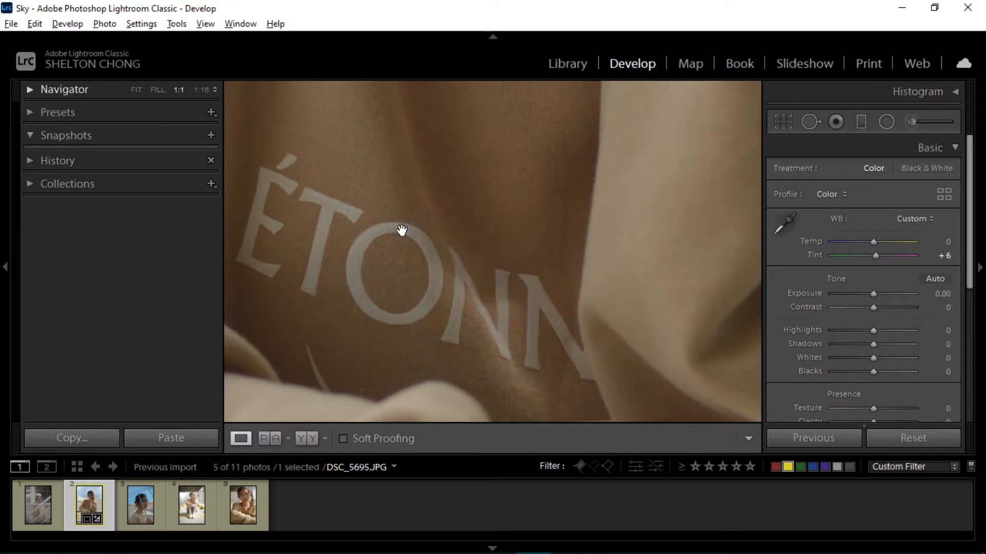
pyautogui.click(570, 226)
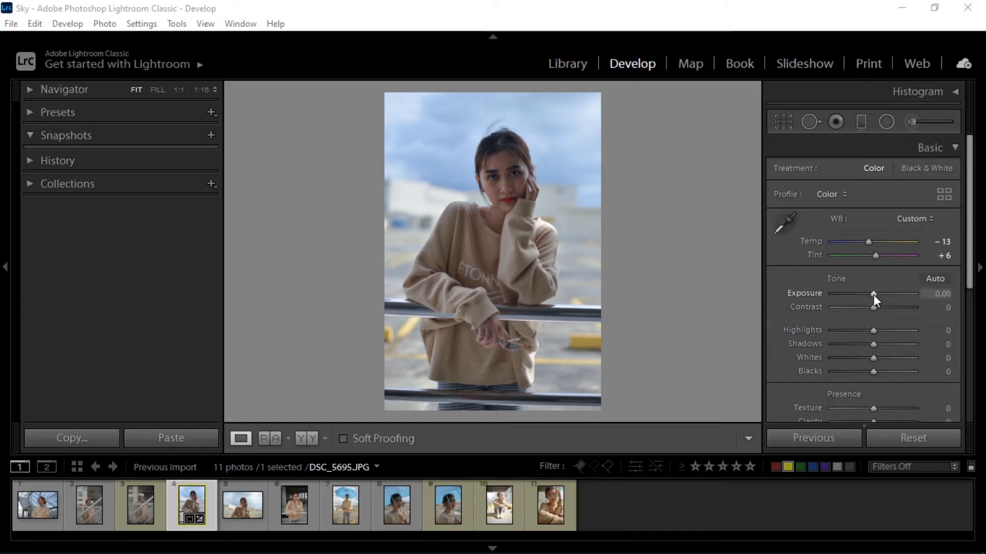
# Set Exposure to +0.70
pyautogui.moveTo(873, 294)
pyautogui.mouseDown()
pyautogui.moveTo(865, 293)
pyautogui.moveTo(888, 291)
pyautogui.mouseUp()
pyautogui.doubleClick(888, 291)
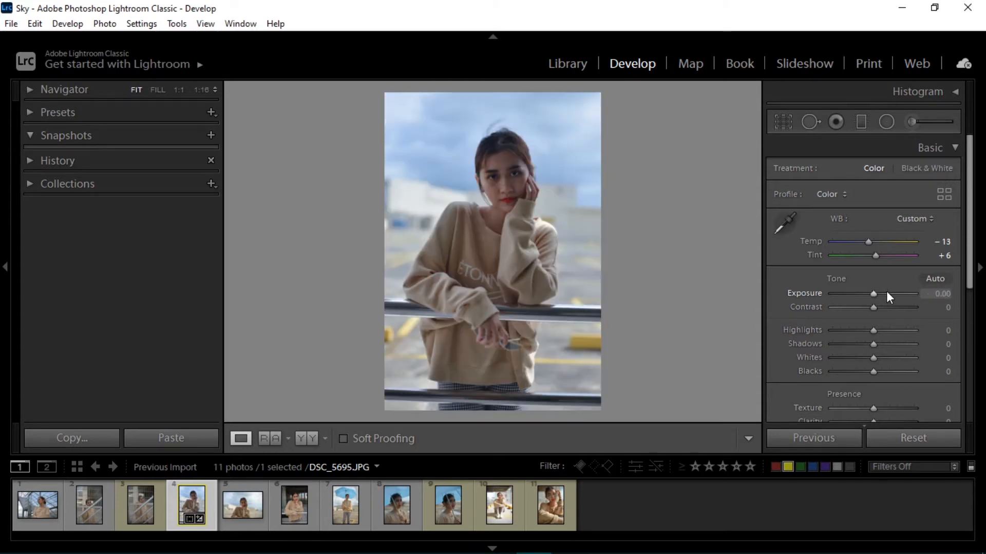
pyautogui.press('Up')
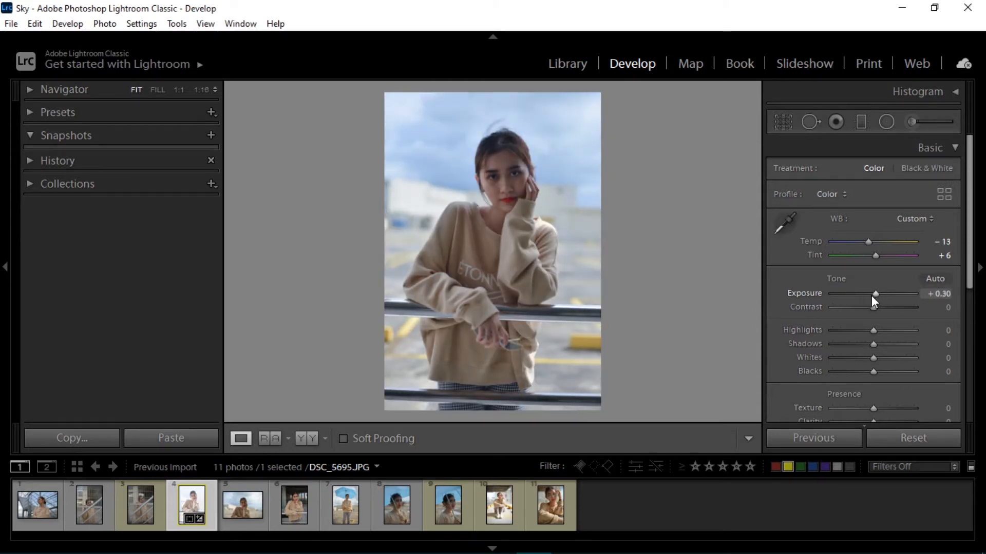
pyautogui.press('Up')
pyautogui.press('Up')
pyautogui.press('Up')
pyautogui.press('Up')
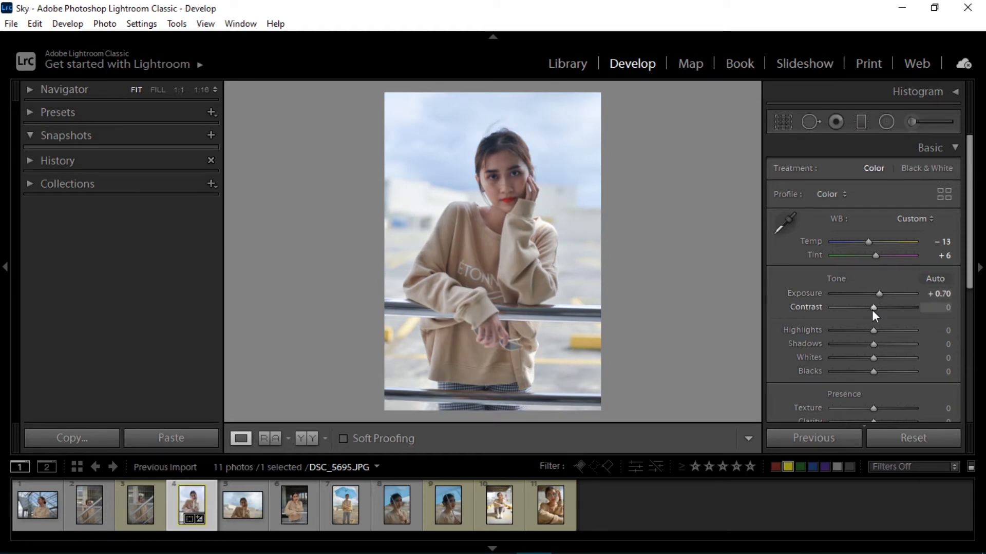
pyautogui.click(873, 310)
pyautogui.moveTo(872, 310); pyautogui.dragTo(785, 313)
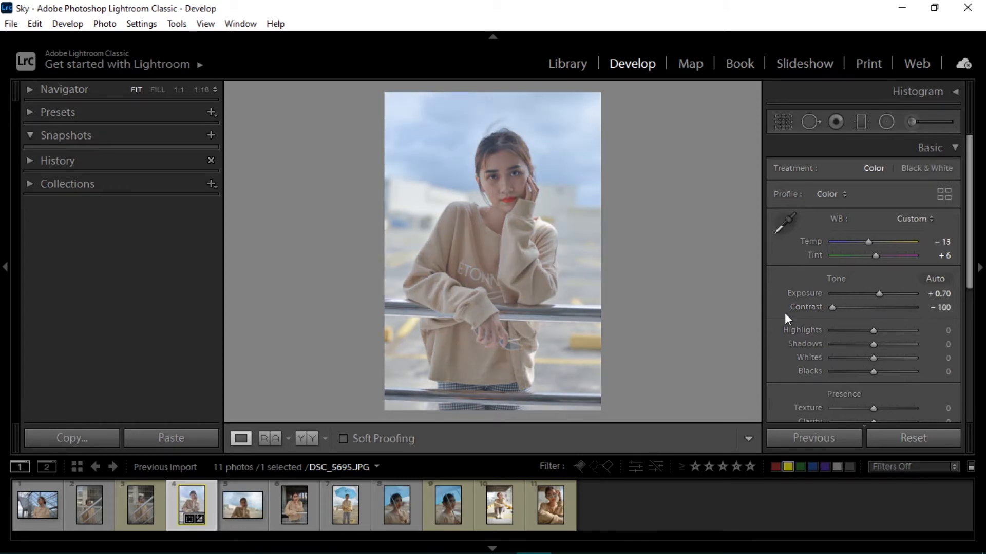
pyautogui.doubleClick(832, 307)
pyautogui.moveTo(873, 307); pyautogui.dragTo(927, 313)
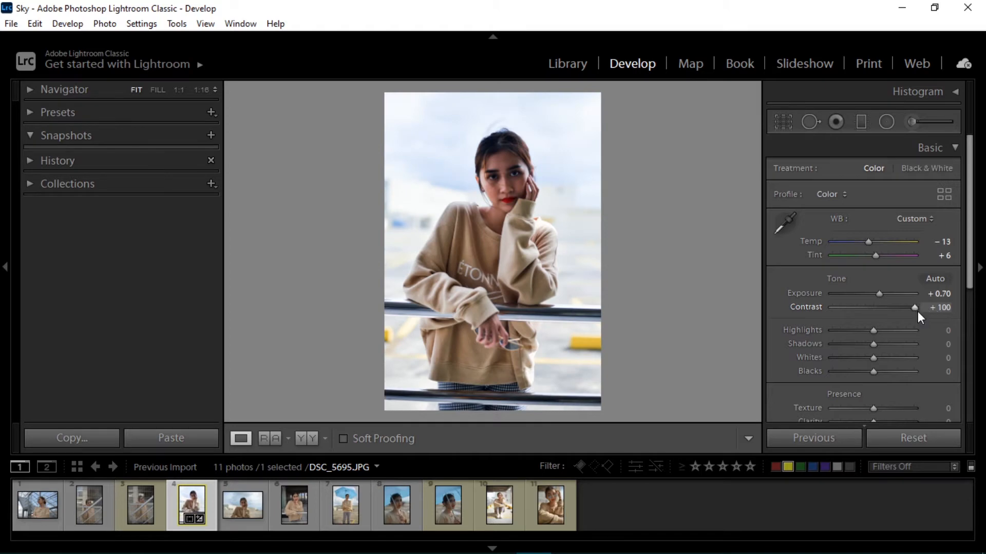
pyautogui.doubleClick(913, 307)
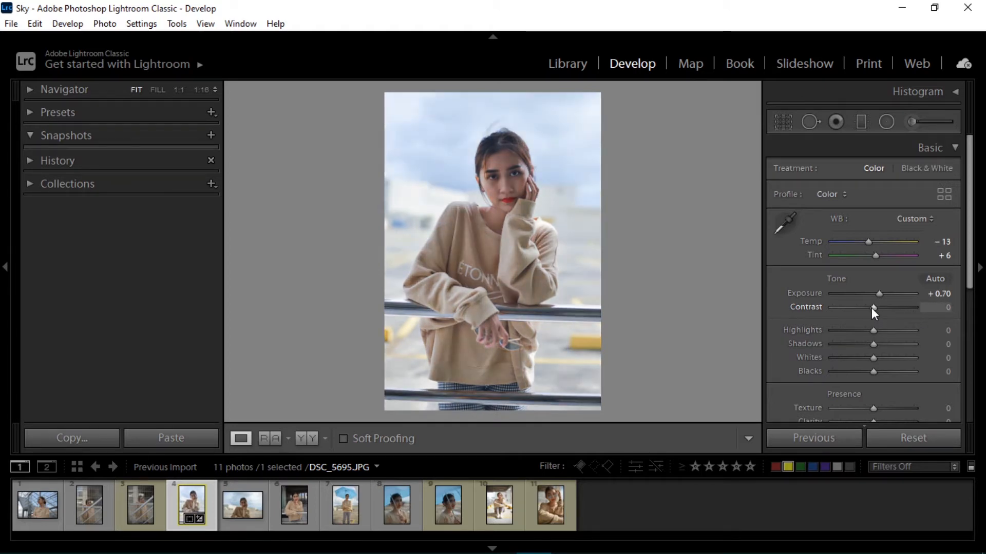
# Set Contrast to -25
pyautogui.press('Down')
pyautogui.press('Down')
pyautogui.press('Down')
pyautogui.press('Down')
pyautogui.press('Down')
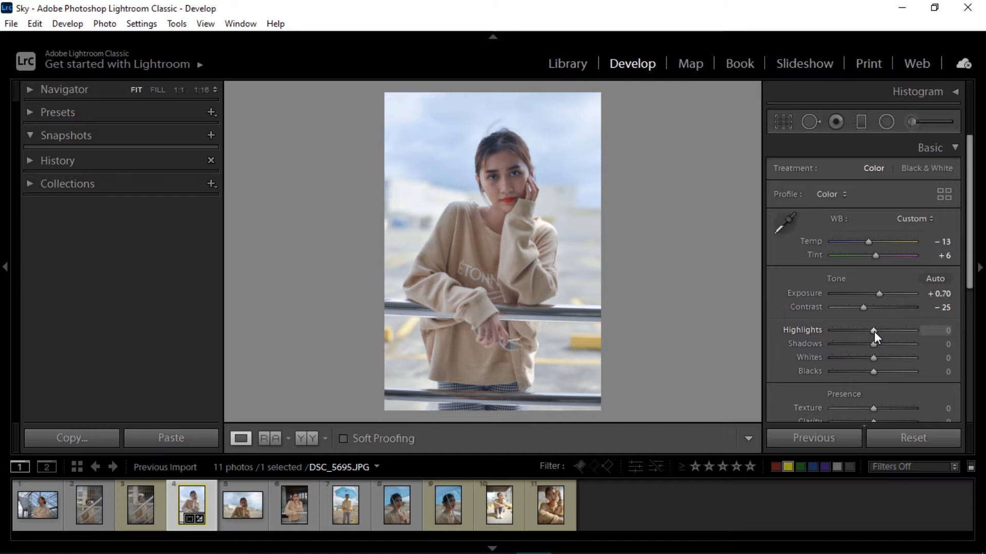
# Set Highlights to -100 and Shadows to +32
pyautogui.moveTo(874, 331); pyautogui.dragTo(910, 328)
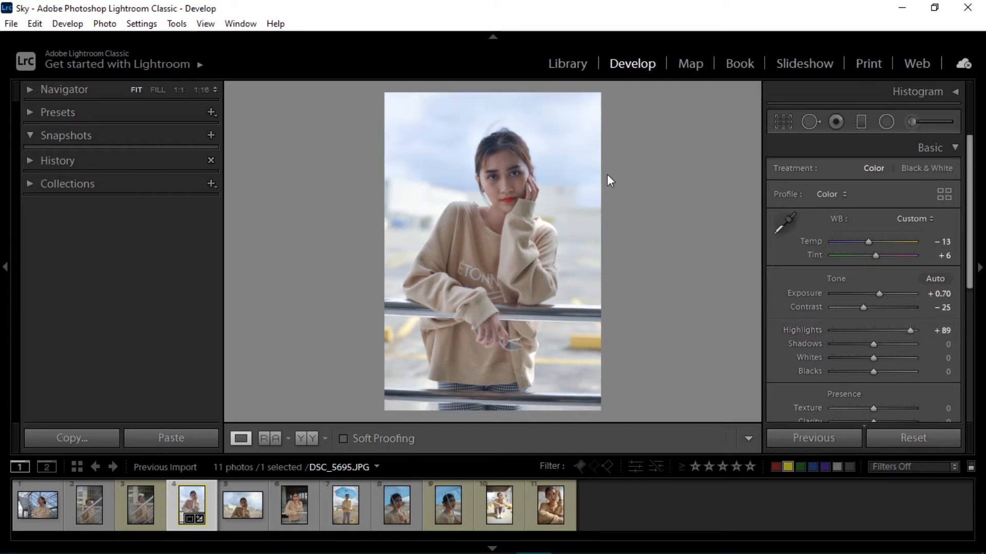
pyautogui.doubleClick(911, 330)
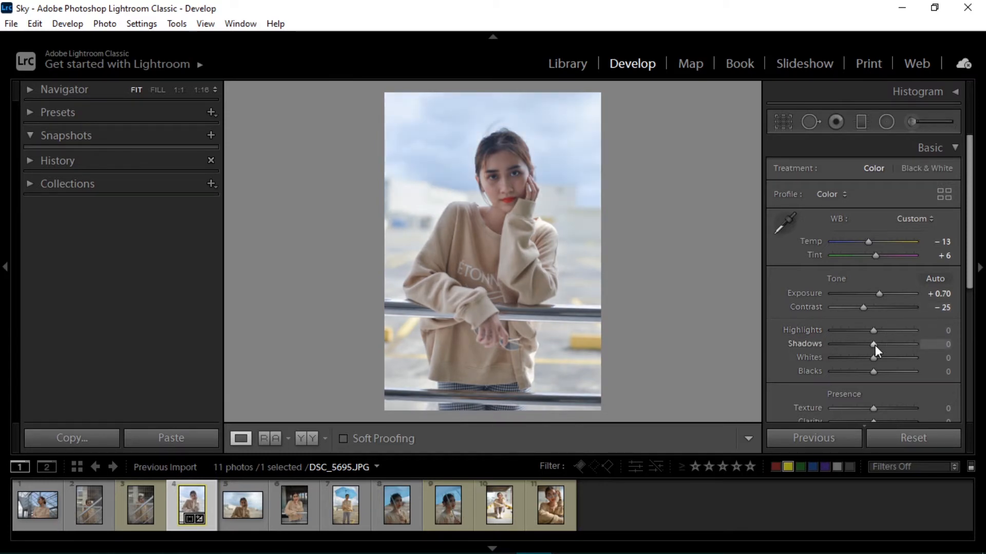
pyautogui.moveTo(875, 345); pyautogui.dragTo(831, 344)
# Set Whites to -26 and Blacks to +49
pyautogui.moveTo(832, 359); pyautogui.dragTo(808, 358)
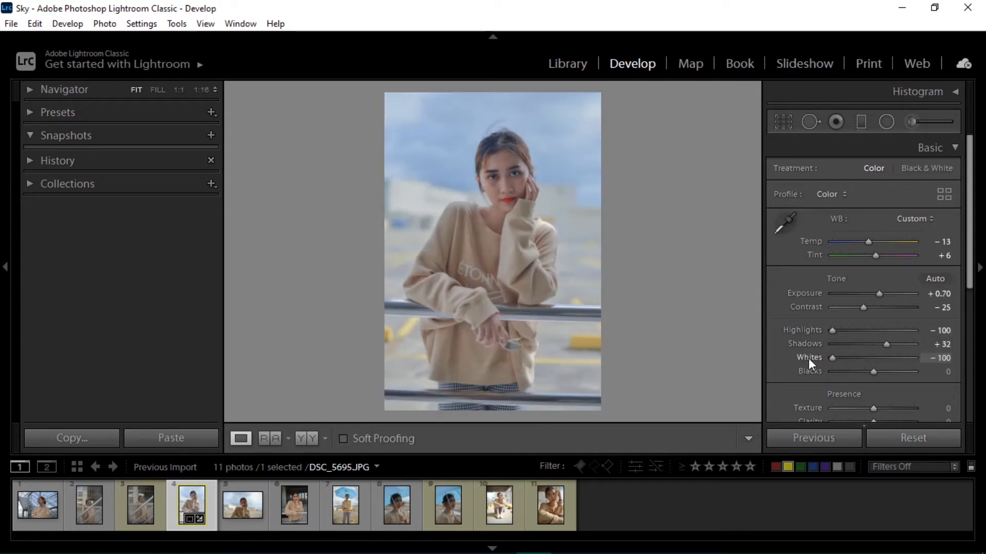
pyautogui.doubleClick(830, 358)
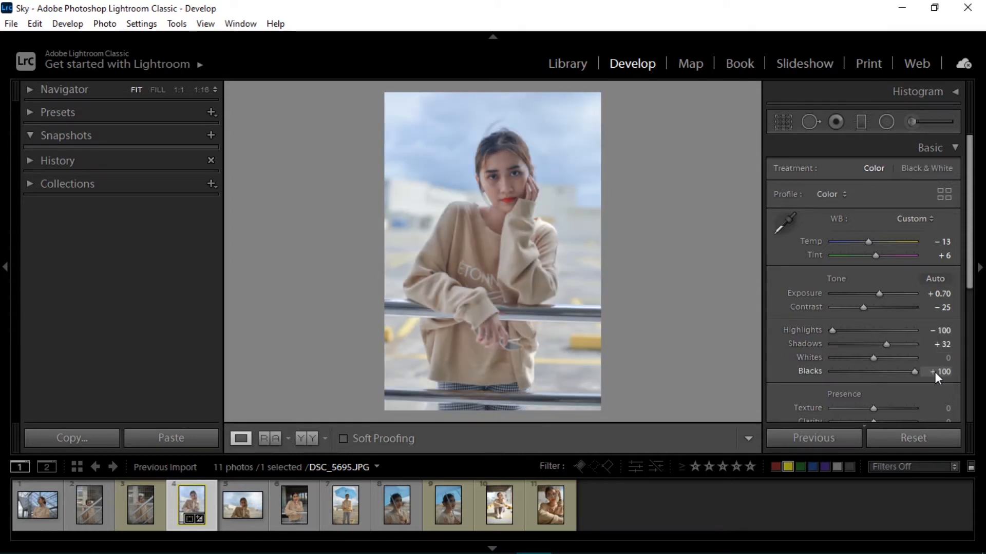
pyautogui.moveTo(935, 373); pyautogui.dragTo(861, 357)
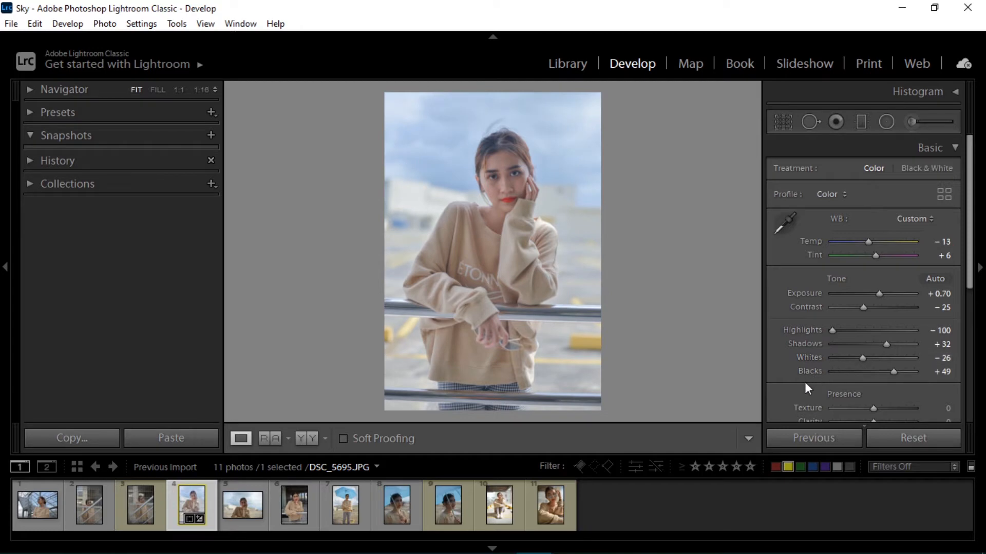
# Set Texture to +49 while checking the detail close-up on the face and sleeve
pyautogui.scroll(-3, 805, 382)
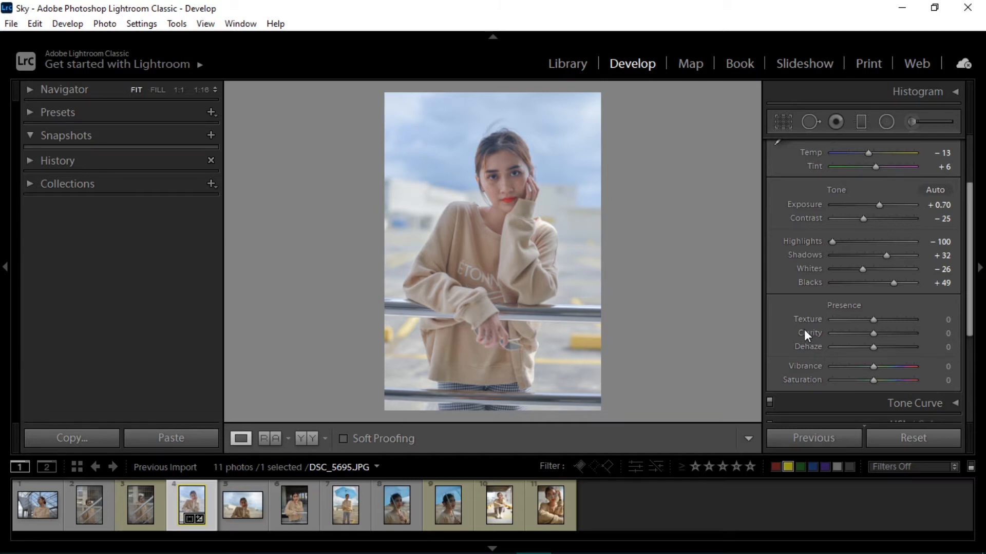
pyautogui.click(525, 254)
pyautogui.moveTo(539, 225); pyautogui.dragTo(521, 241)
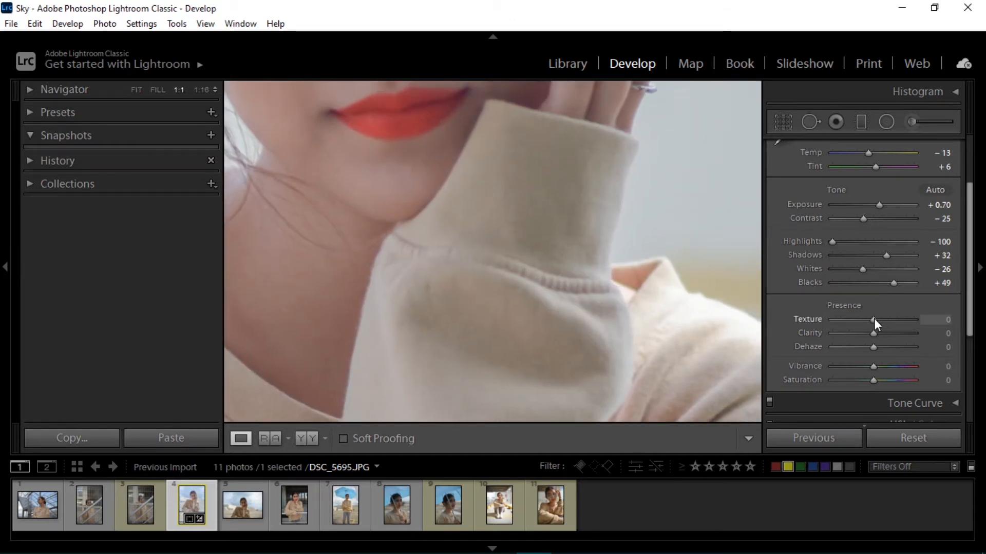
pyautogui.moveTo(874, 320); pyautogui.dragTo(916, 319)
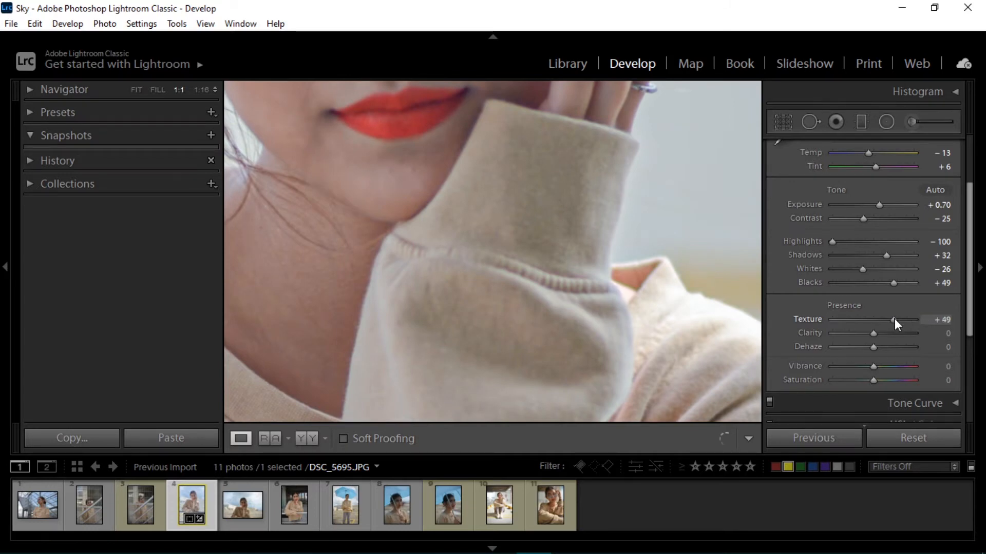
pyautogui.press('z')
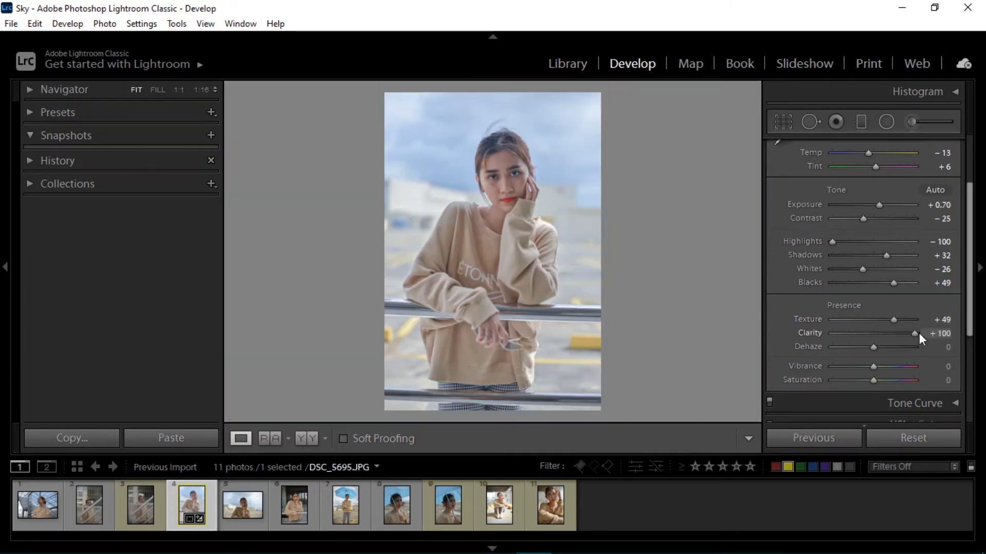
# Reset Clarity to 0 and set Dehaze to +16
pyautogui.moveTo(926, 332); pyautogui.dragTo(791, 333)
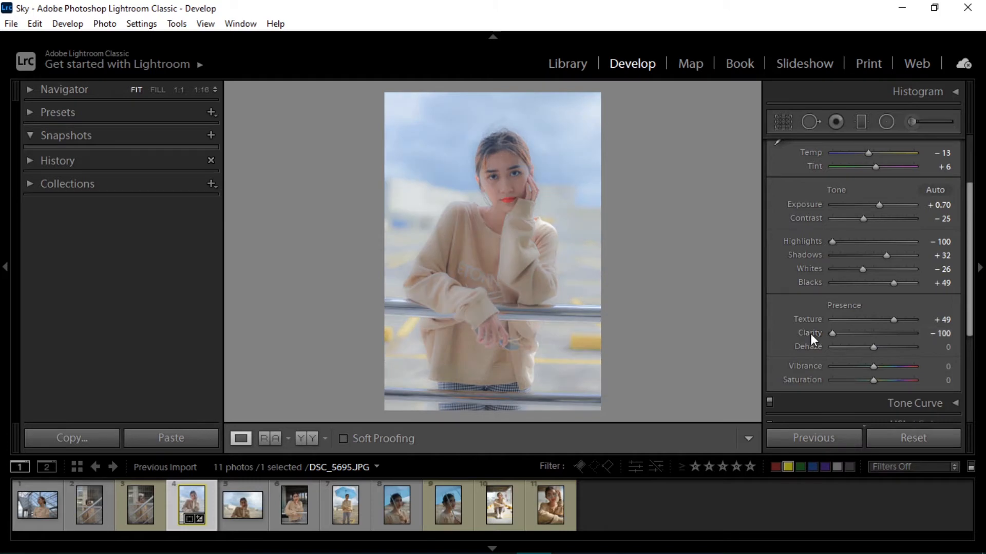
pyautogui.doubleClick(811, 333)
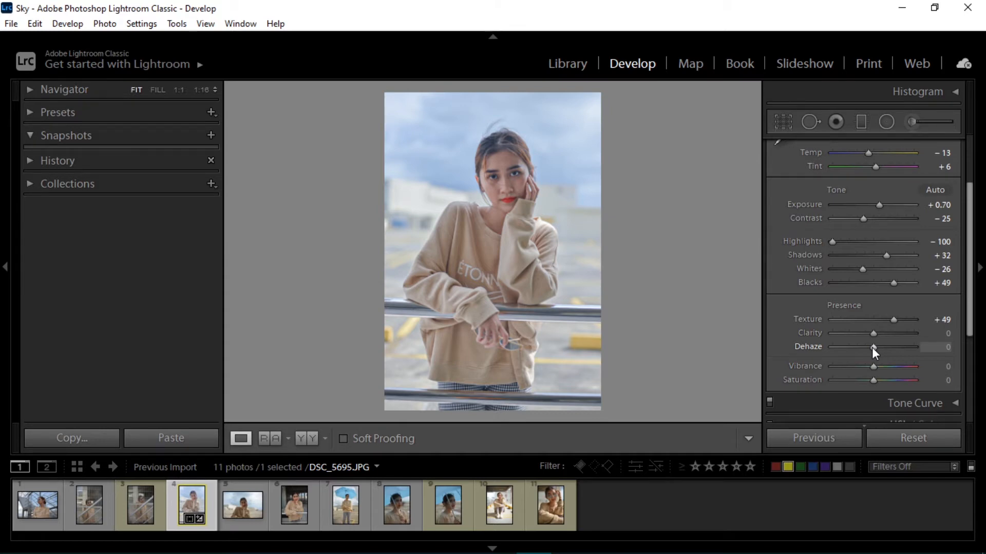
pyautogui.moveTo(872, 348); pyautogui.dragTo(816, 349)
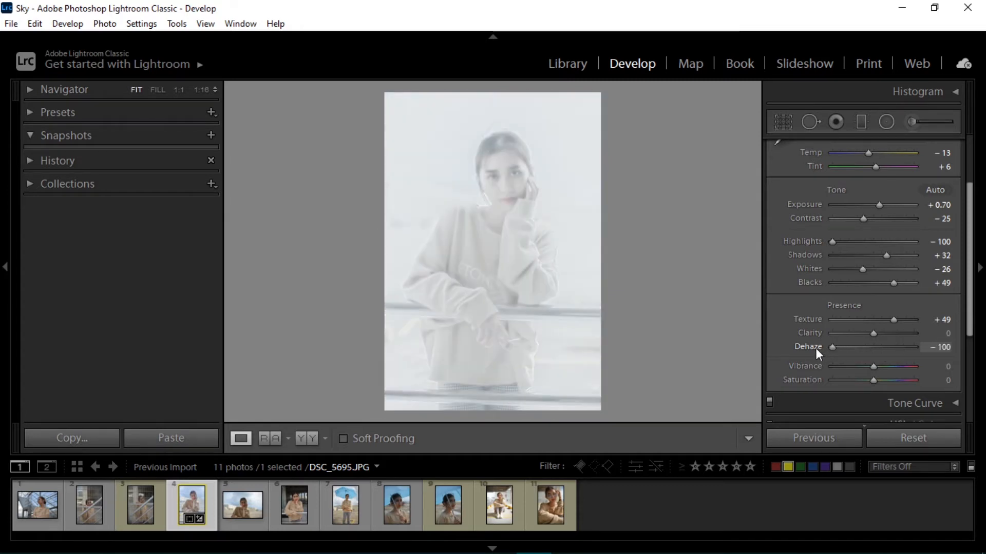
pyautogui.doubleClick(816, 349)
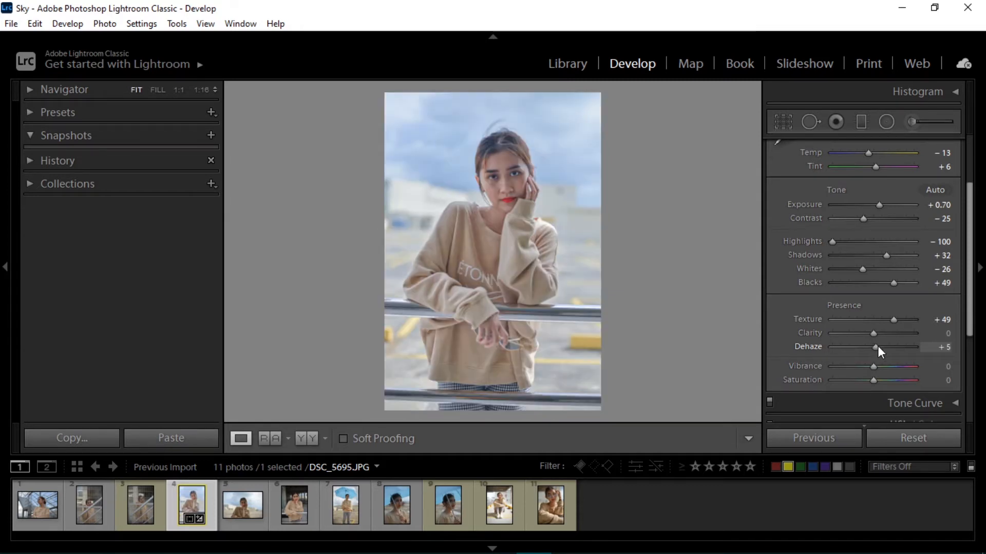
pyautogui.moveTo(876, 346); pyautogui.dragTo(882, 346)
# Raise Vibrance slightly and lower Saturation slightly
pyautogui.scroll(-2, 899, 355)
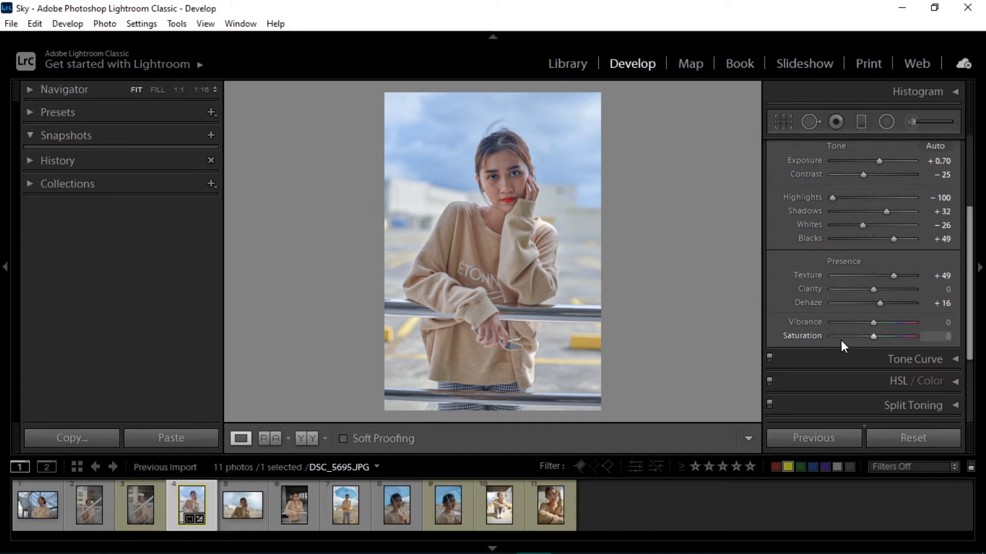
pyautogui.moveTo(873, 322)
pyautogui.mouseDown()
pyautogui.moveTo(929, 322)
pyautogui.moveTo(870, 323)
pyautogui.moveTo(881, 323)
pyautogui.mouseUp()
pyautogui.moveTo(873, 336)
pyautogui.mouseDown()
pyautogui.moveTo(916, 335)
pyautogui.moveTo(811, 332)
pyautogui.moveTo(870, 334)
pyautogui.mouseUp()
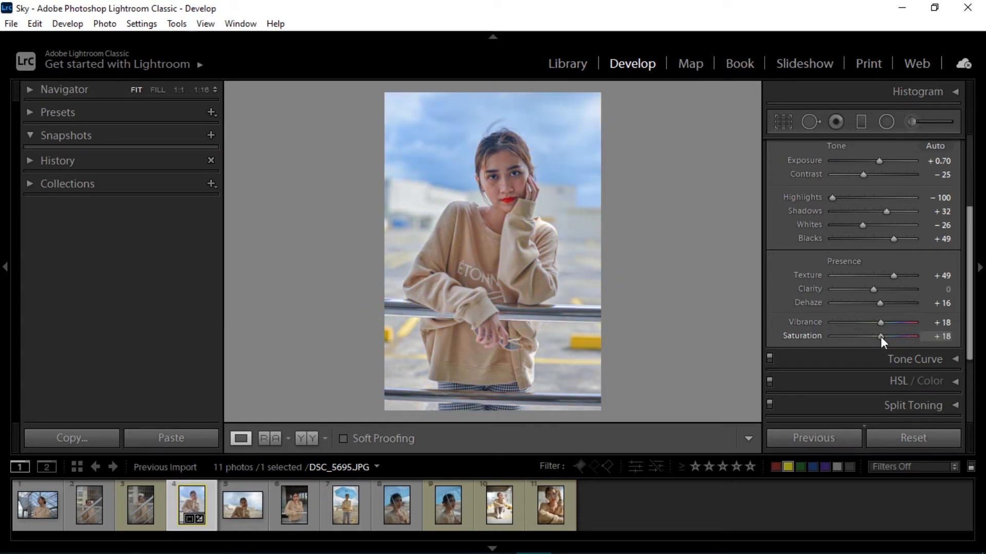
pyautogui.scroll(3, 873, 334)
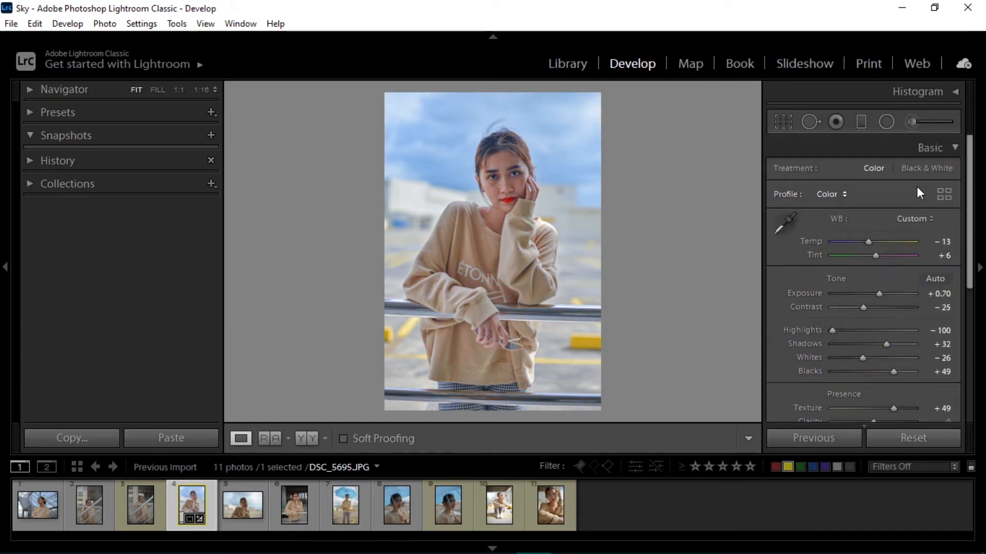
# Open the Tone Curve and add points at input 55 / output 66 and input 193 / output 181
pyautogui.click(923, 148)
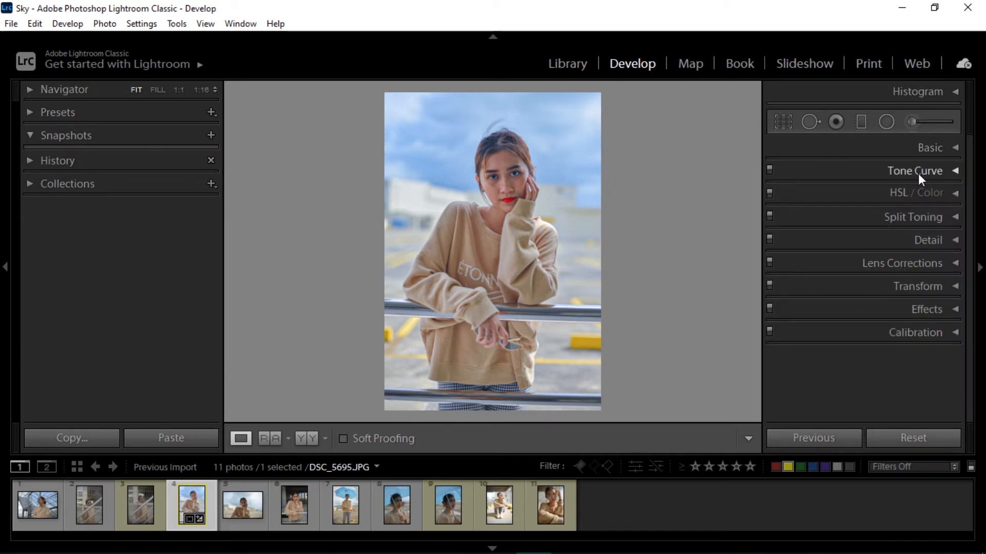
pyautogui.click(918, 171)
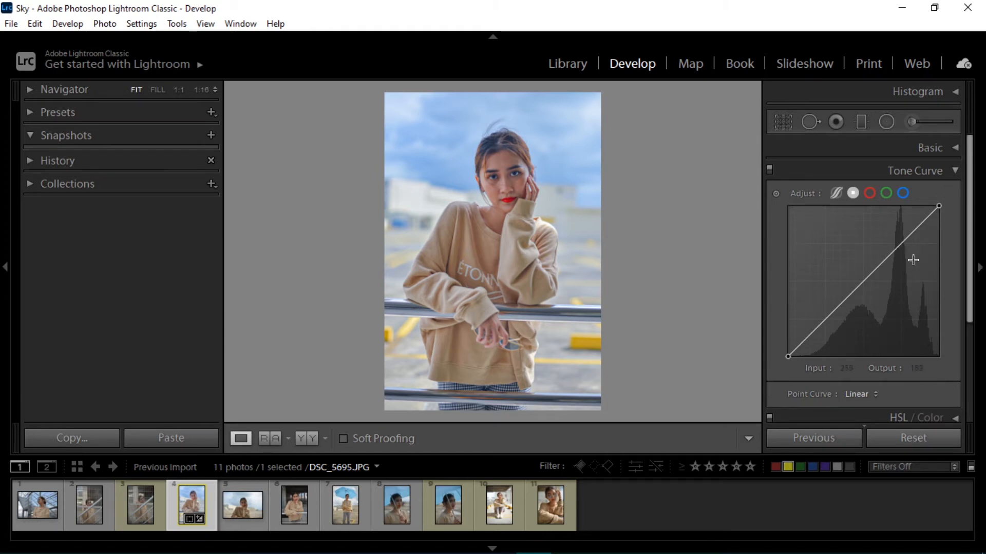
pyautogui.click(863, 282)
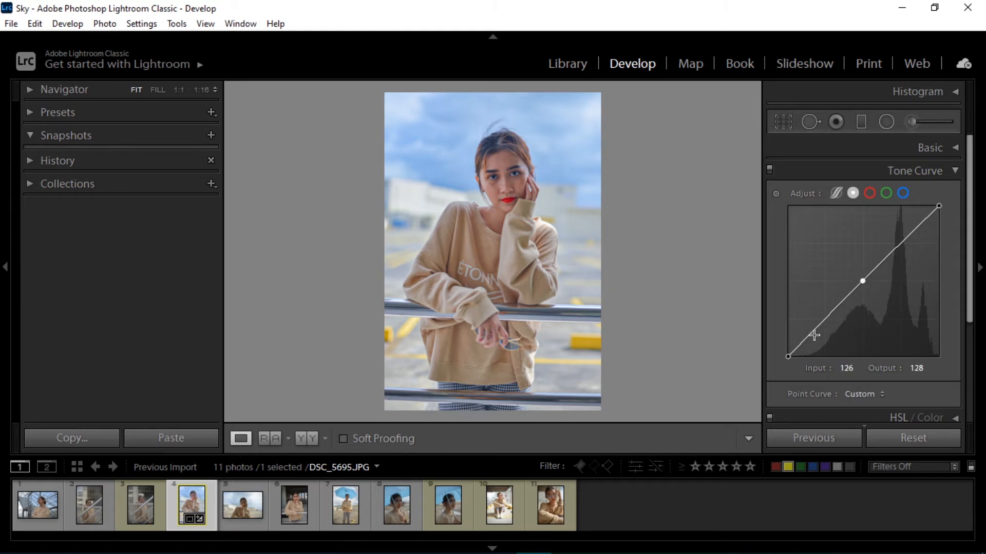
pyautogui.moveTo(813, 334); pyautogui.dragTo(821, 315)
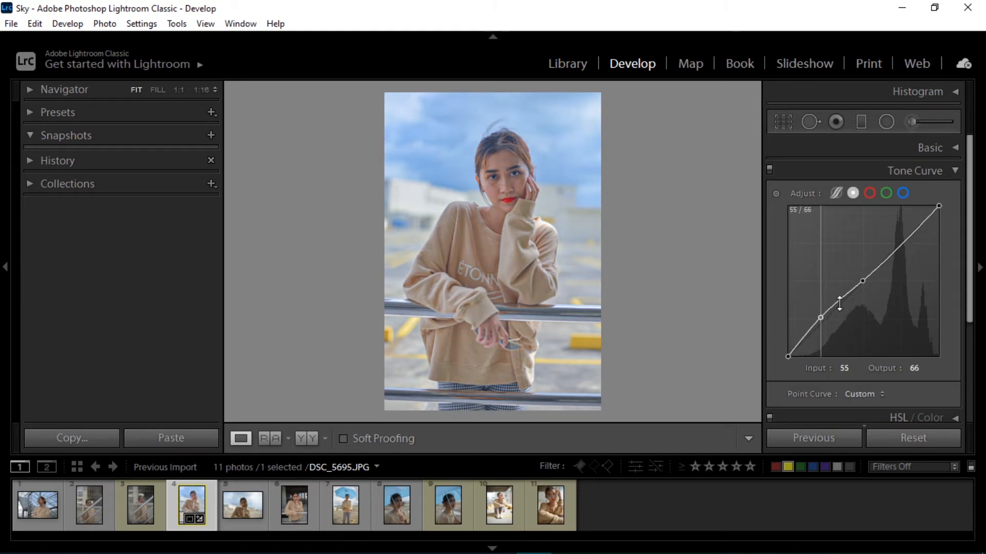
pyautogui.moveTo(901, 244); pyautogui.dragTo(904, 252)
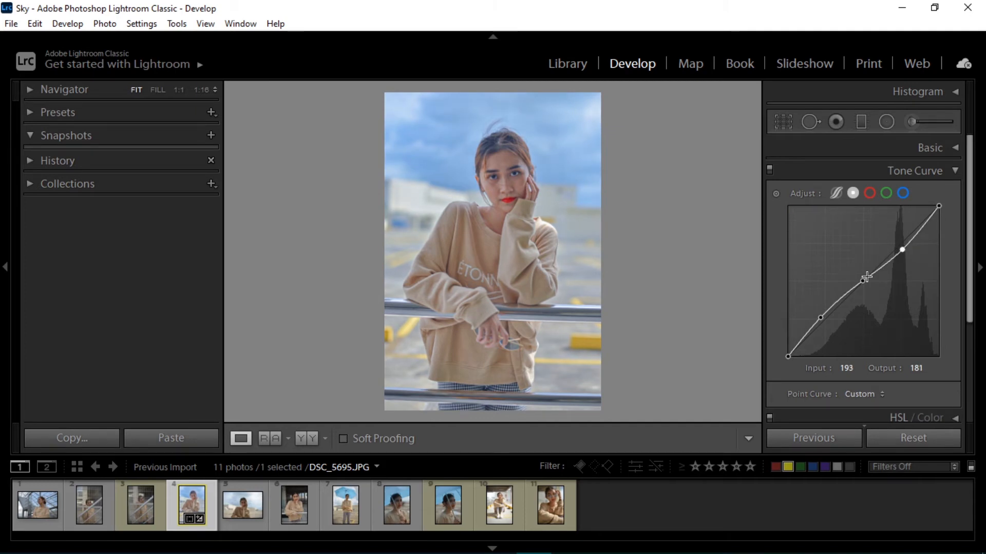
# Add a midtone point to the red channel tone curve, try lifting a shadow point, then remove that shadow point
pyautogui.click(835, 194)
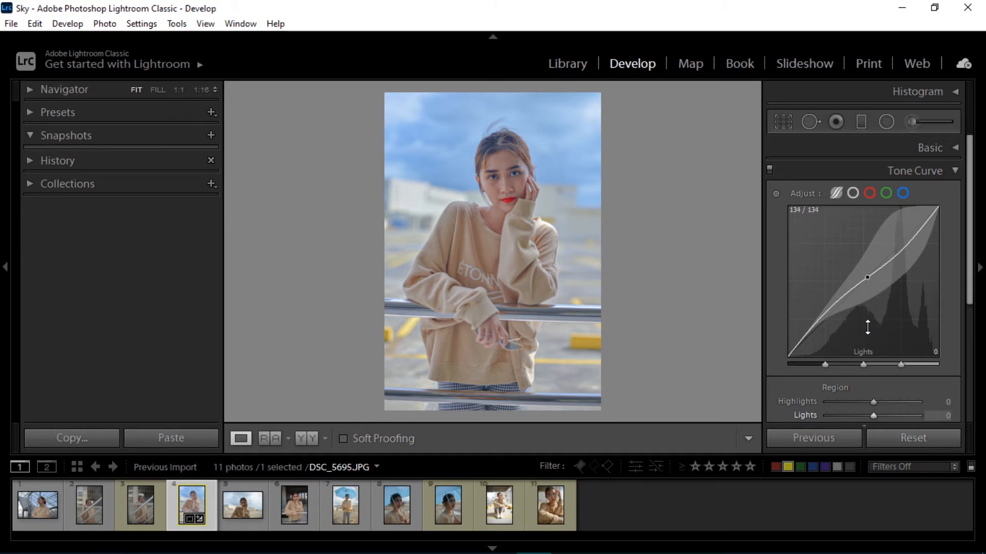
pyautogui.click(850, 196)
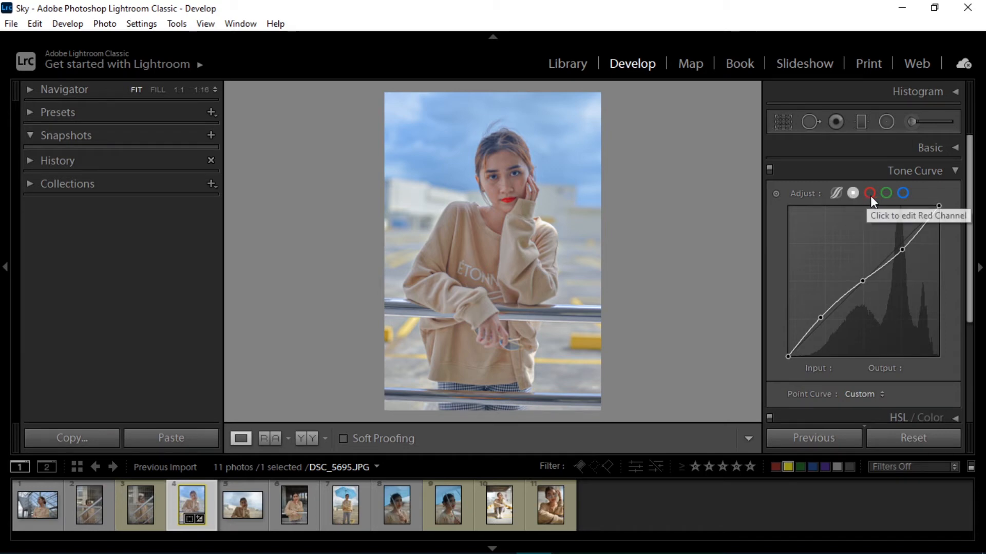
pyautogui.click(871, 195)
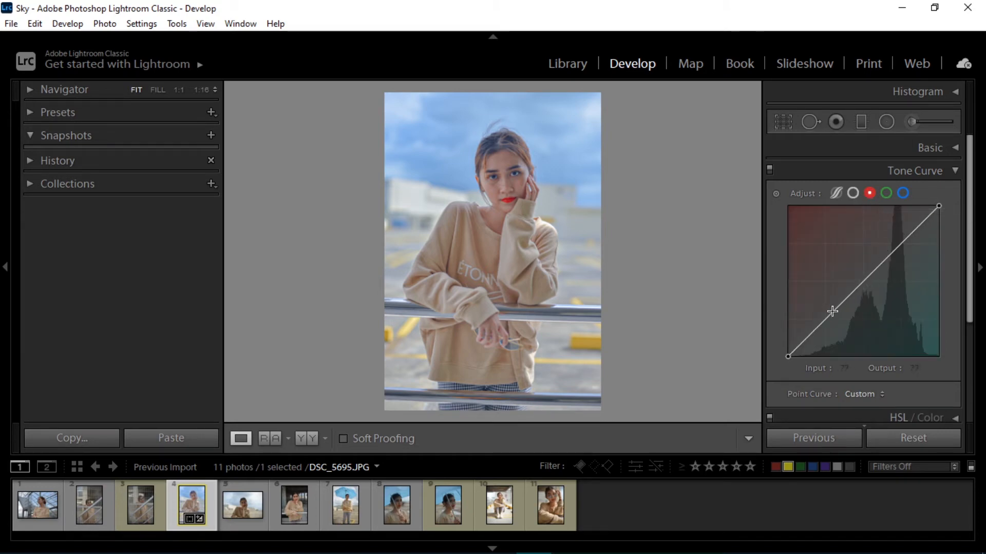
pyautogui.click(863, 280)
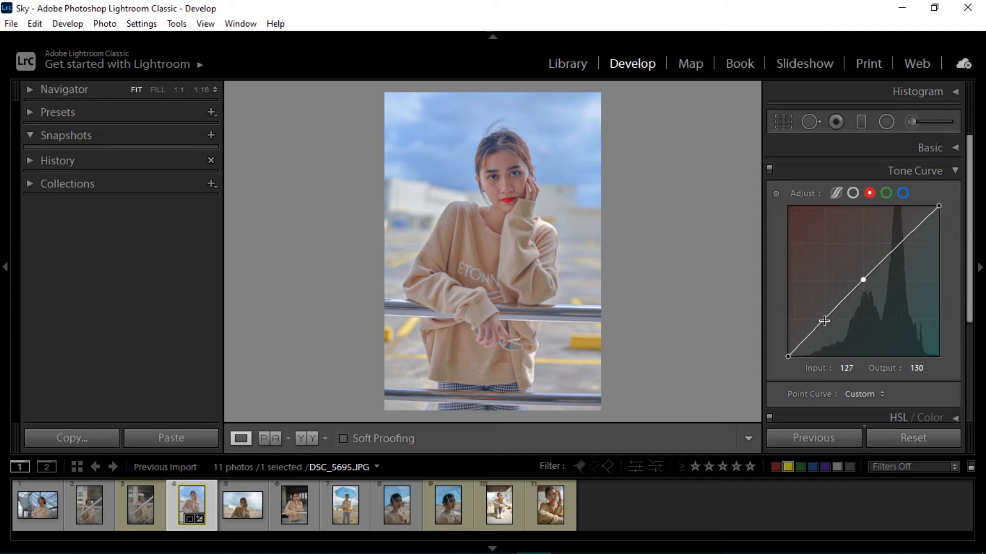
pyautogui.moveTo(824, 321); pyautogui.dragTo(826, 295)
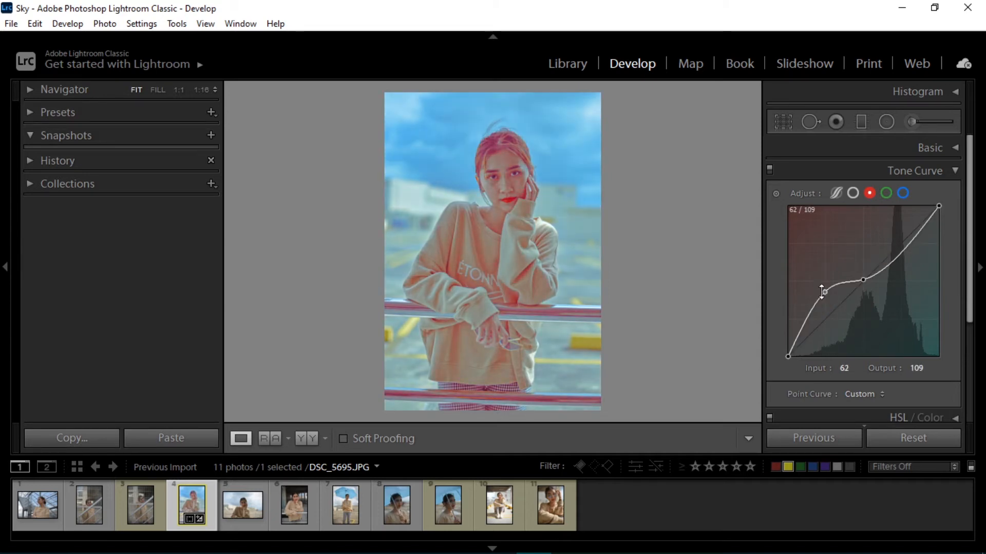
pyautogui.doubleClick(824, 292)
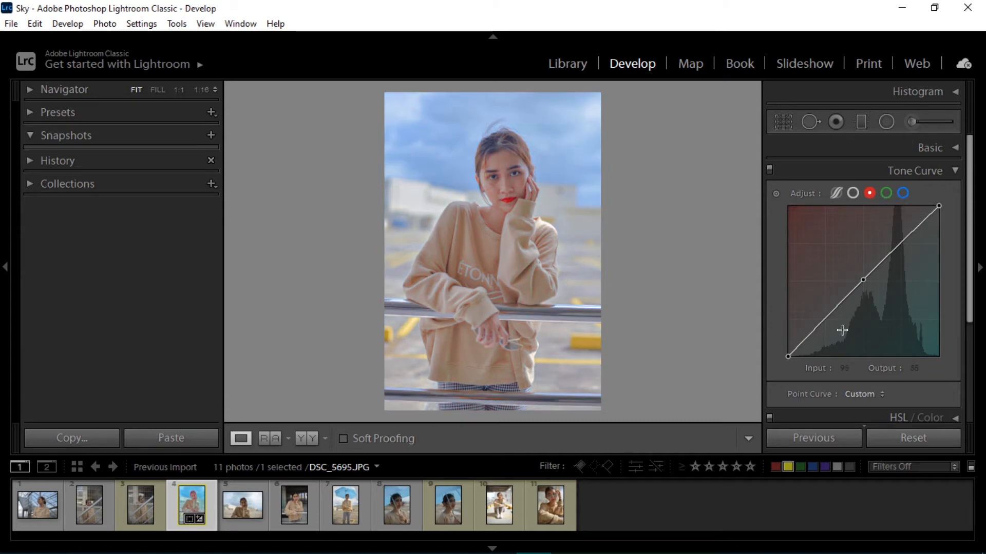
# Set the Red hue to +17 in HSL, comparing extreme values on a close-up of the lips
pyautogui.scroll(-1, 842, 330)
pyautogui.scroll(1, 880, 233)
pyautogui.click(926, 171)
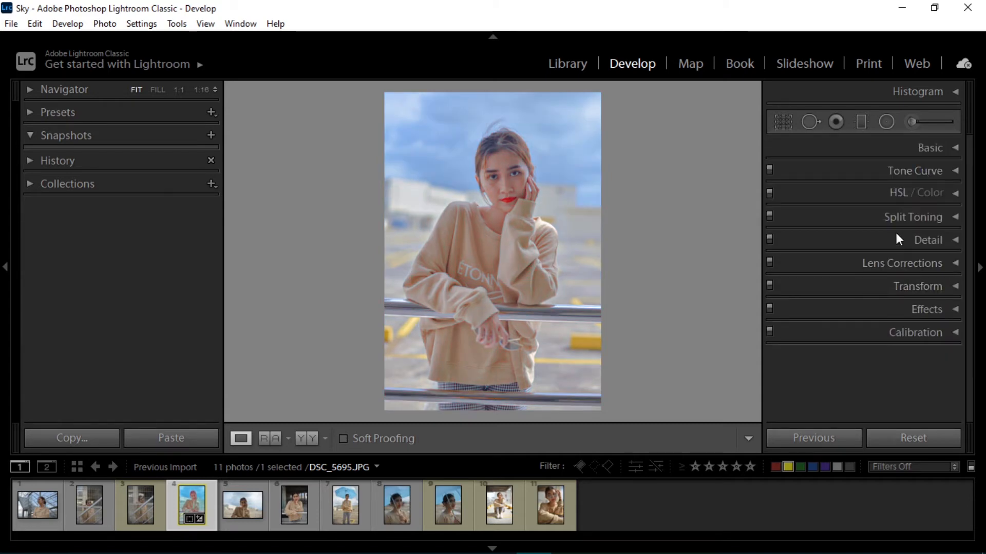
pyautogui.click(904, 194)
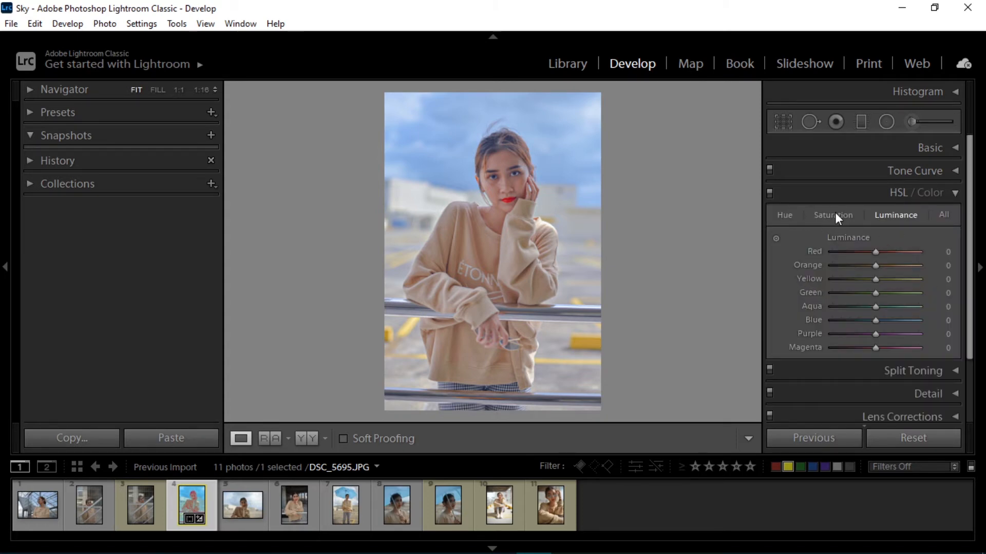
pyautogui.click(790, 217)
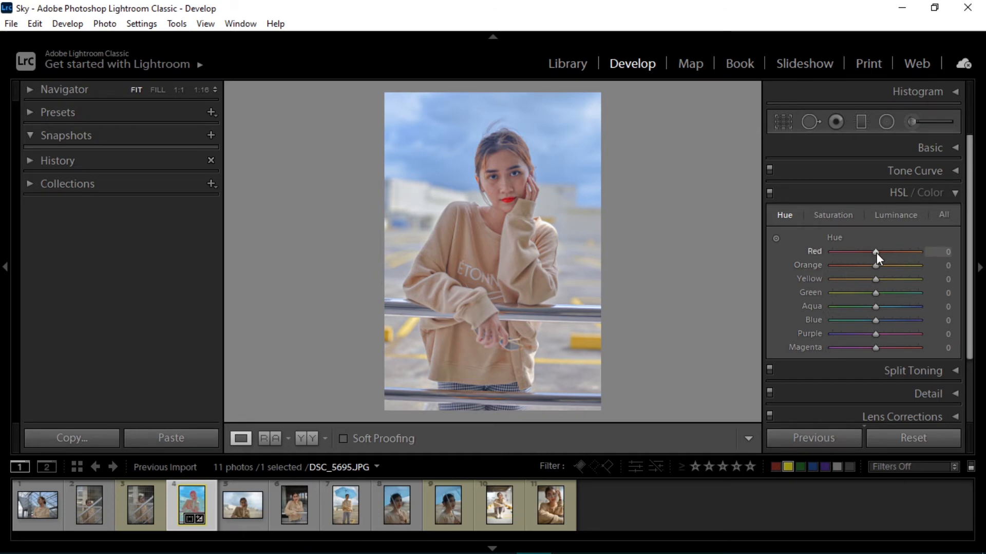
pyautogui.moveTo(877, 252); pyautogui.dragTo(947, 257)
pyautogui.click(521, 204)
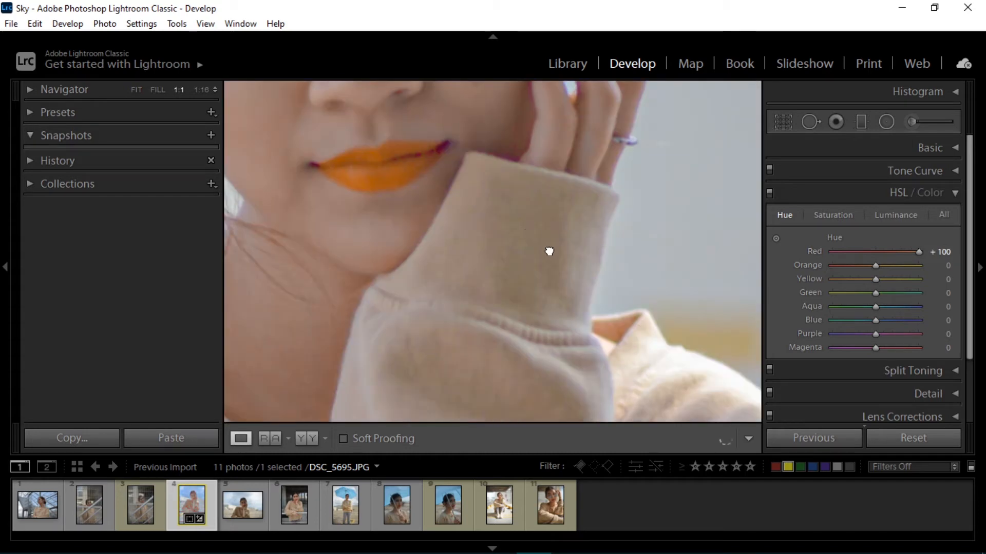
pyautogui.moveTo(549, 251); pyautogui.dragTo(595, 311)
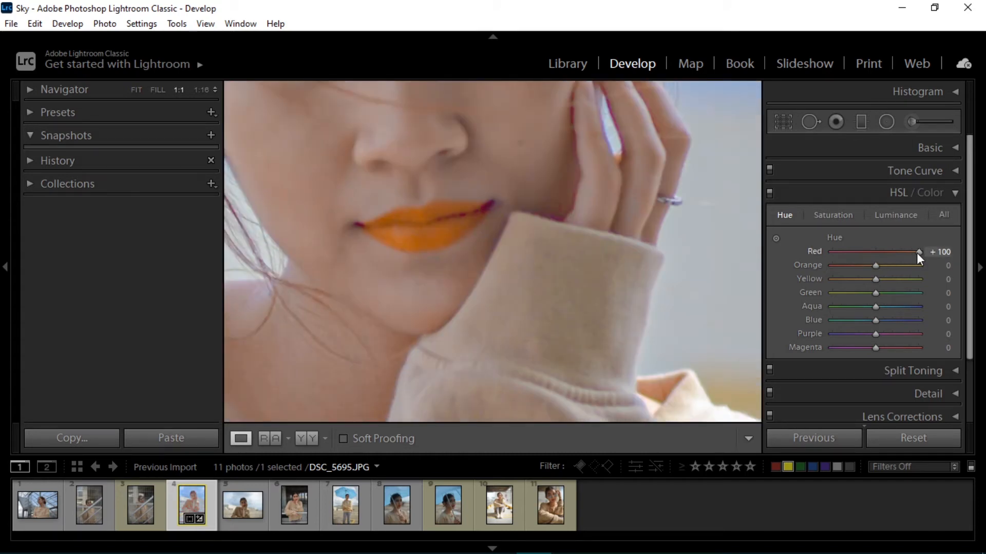
pyautogui.moveTo(916, 253); pyautogui.dragTo(776, 252)
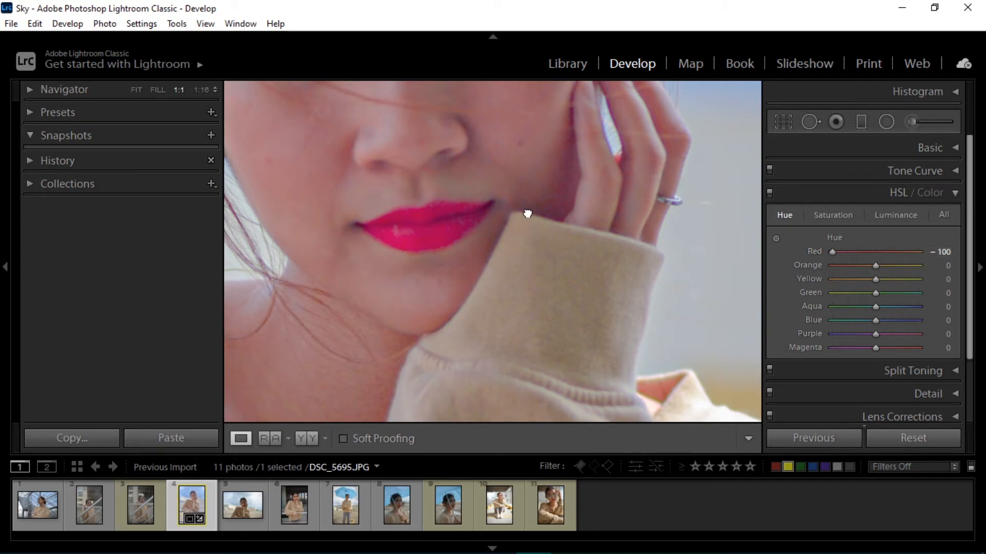
pyautogui.moveTo(528, 214); pyautogui.dragTo(570, 250)
pyautogui.doubleClick(833, 251)
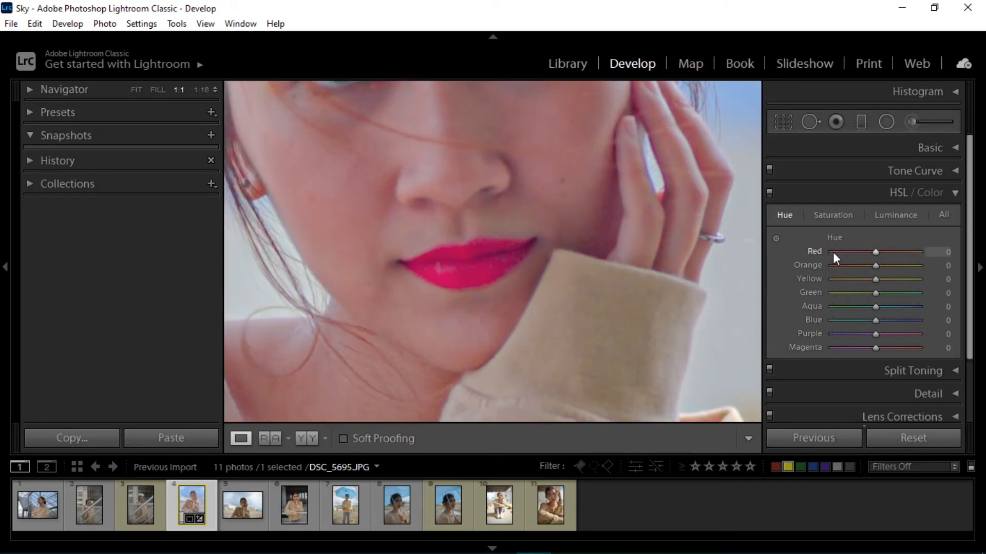
pyautogui.moveTo(877, 251); pyautogui.dragTo(884, 251)
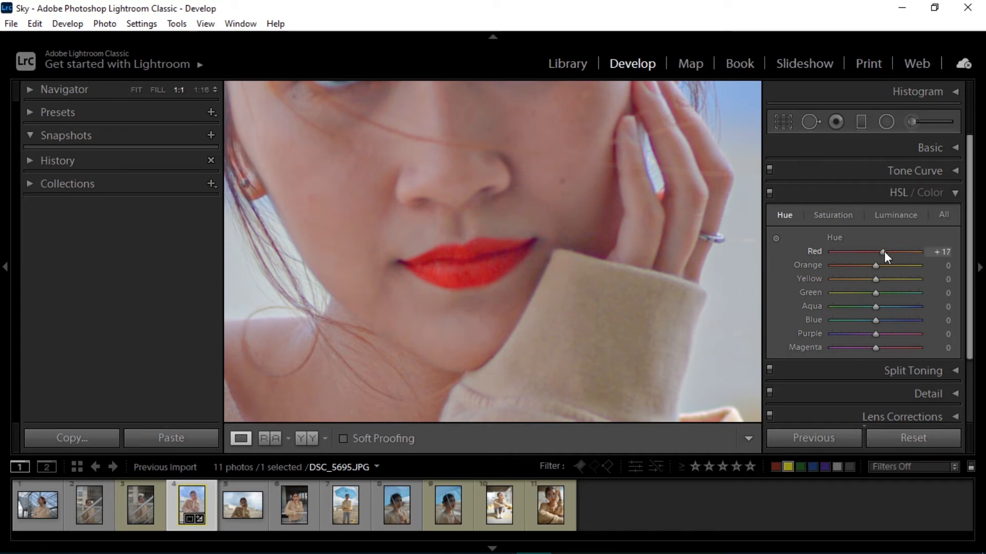
pyautogui.click(616, 255)
# Raise Yellow saturation and set Aqua luminance to +17 and Blue luminance to +22
pyautogui.click(836, 213)
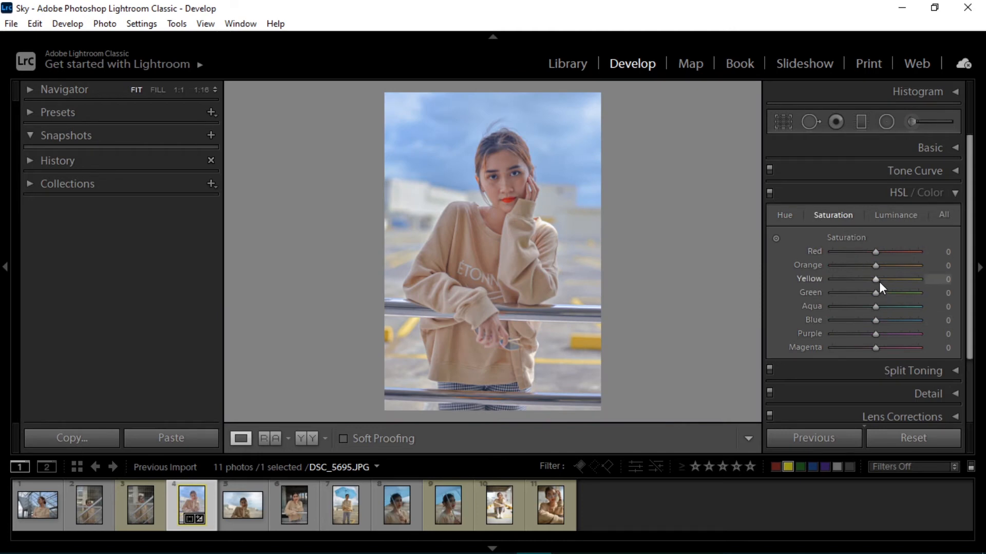
pyautogui.moveTo(877, 280); pyautogui.dragTo(897, 282)
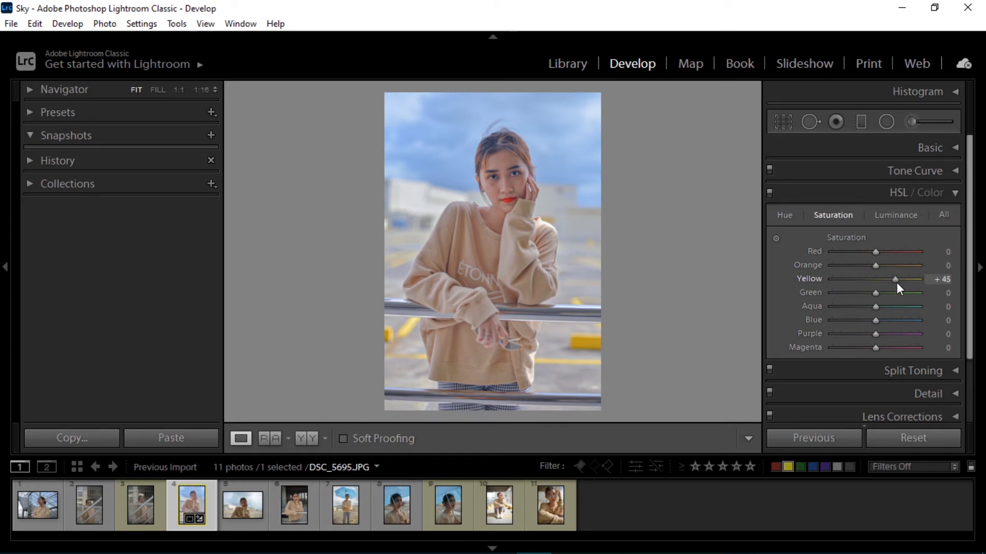
pyautogui.click(897, 216)
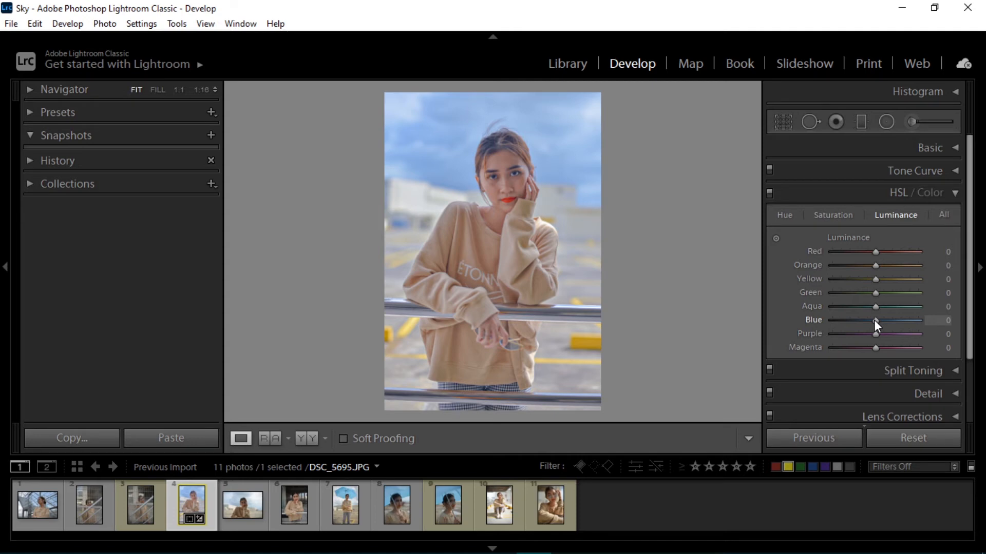
pyautogui.moveTo(876, 321)
pyautogui.mouseDown()
pyautogui.moveTo(893, 324)
pyautogui.moveTo(884, 325)
pyautogui.moveTo(884, 305)
pyautogui.mouseUp()
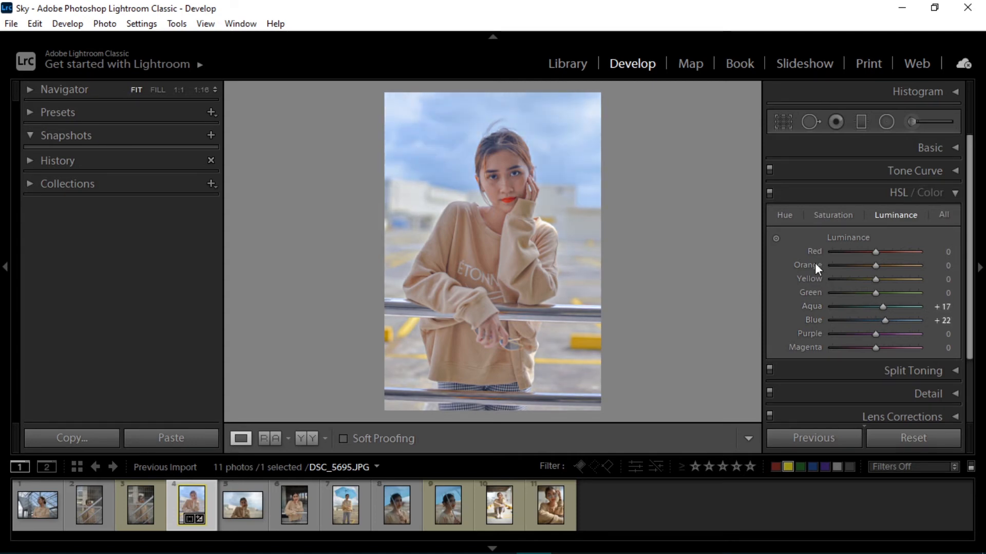
# Use the HSL targeted adjustment tool on the photo to shift Orange hue to -2 and Yellow hue to -19
pyautogui.click(776, 237)
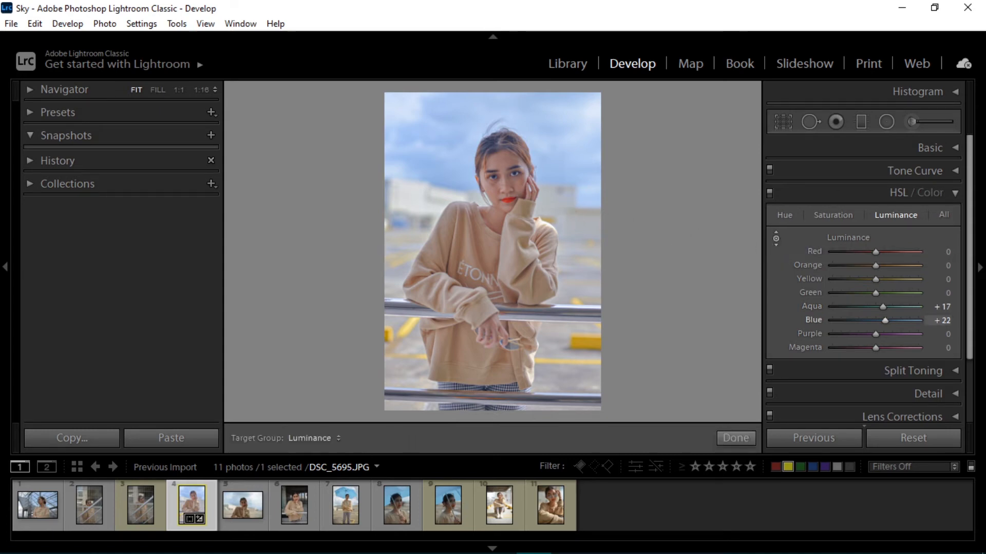
pyautogui.moveTo(436, 139)
pyautogui.mouseDown()
pyautogui.moveTo(437, 156)
pyautogui.moveTo(437, 143)
pyautogui.mouseUp()
pyautogui.click(785, 214)
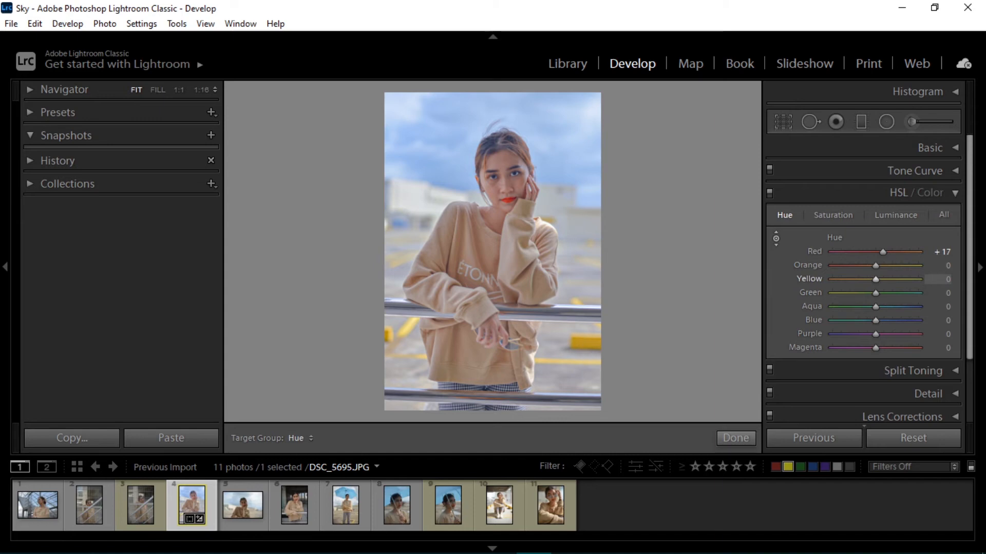
pyautogui.moveTo(585, 342)
pyautogui.mouseDown()
pyautogui.moveTo(585, 355)
pyautogui.moveTo(595, 345)
pyautogui.mouseUp()
pyautogui.click(732, 437)
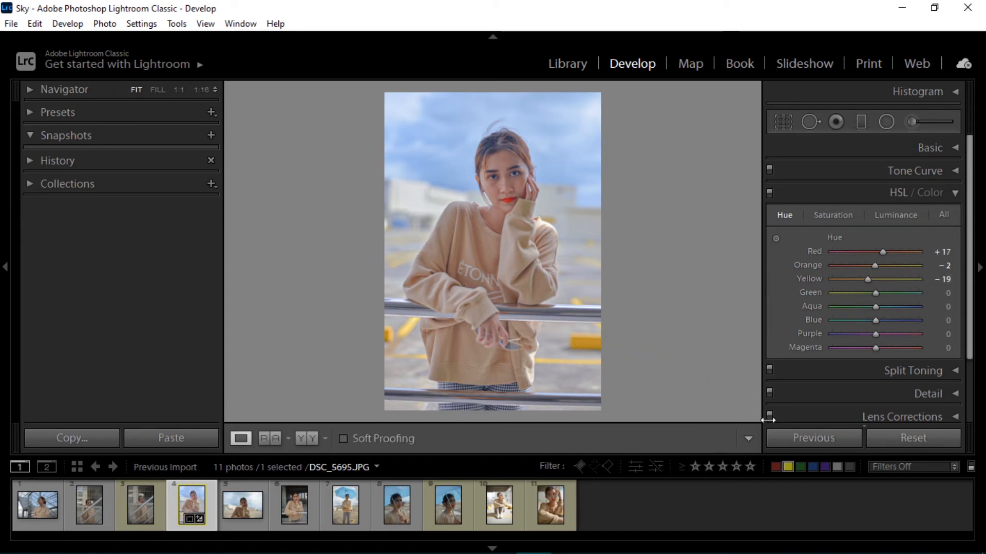
# Open Split Toning and set the highlights to hue 52 with saturation 17
pyautogui.click(951, 193)
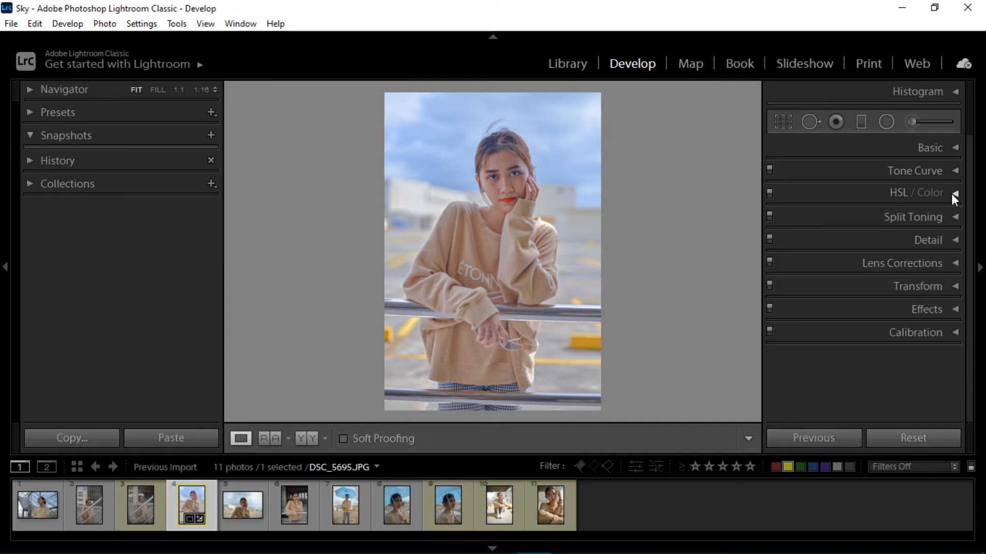
pyautogui.click(950, 225)
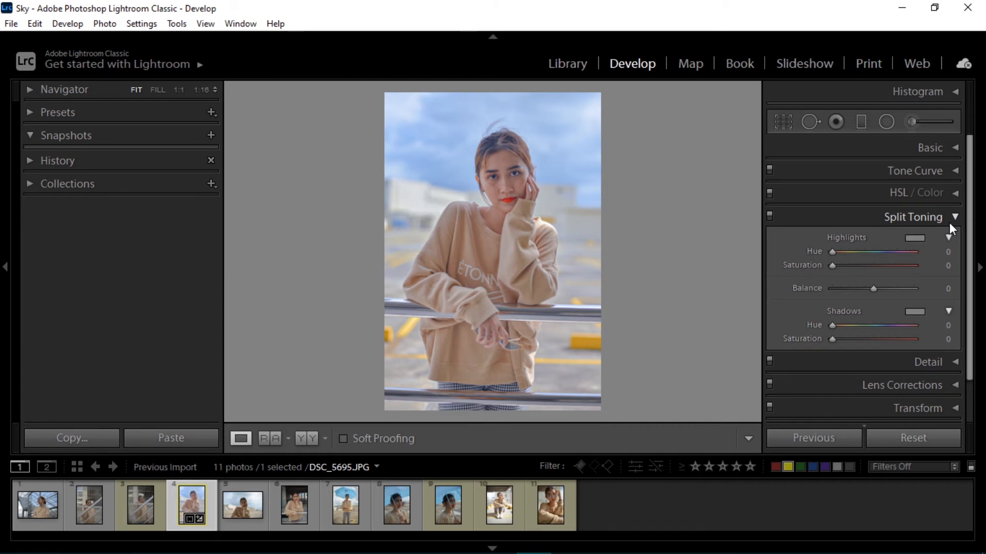
pyautogui.click(914, 239)
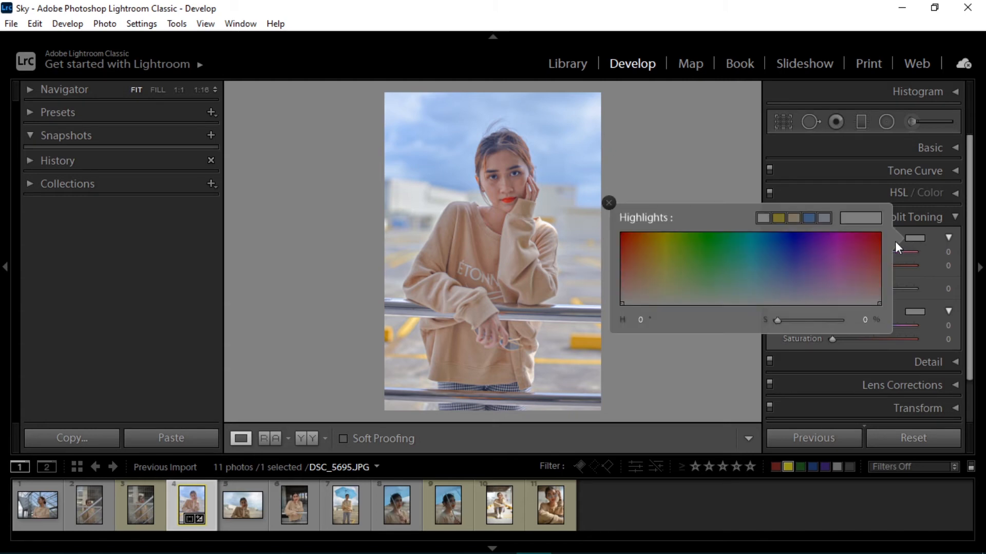
pyautogui.click(779, 218)
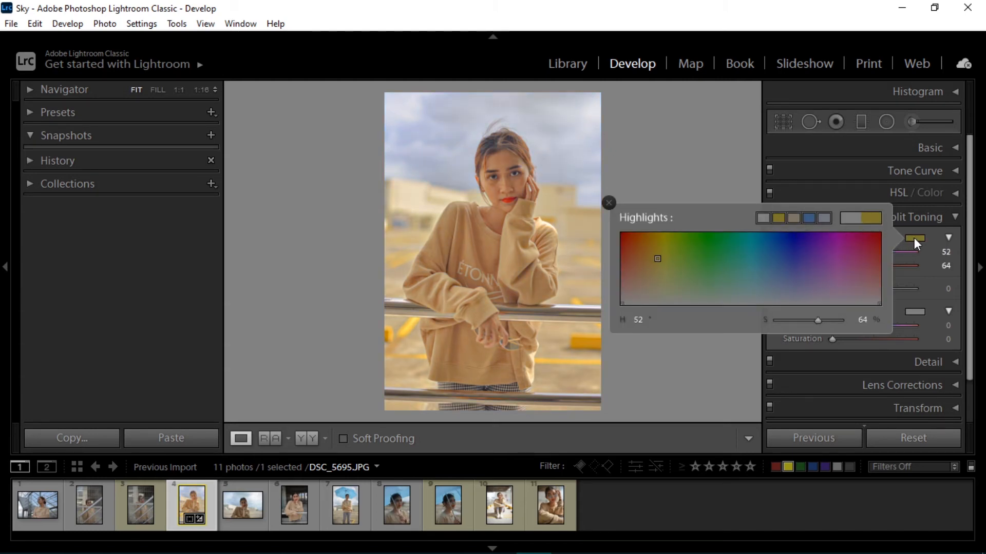
pyautogui.click(914, 238)
pyautogui.moveTo(883, 266); pyautogui.dragTo(845, 271)
# Set the split-toning shadows to hue 191 with saturation 13, and the Balance to -12
pyautogui.click(915, 312)
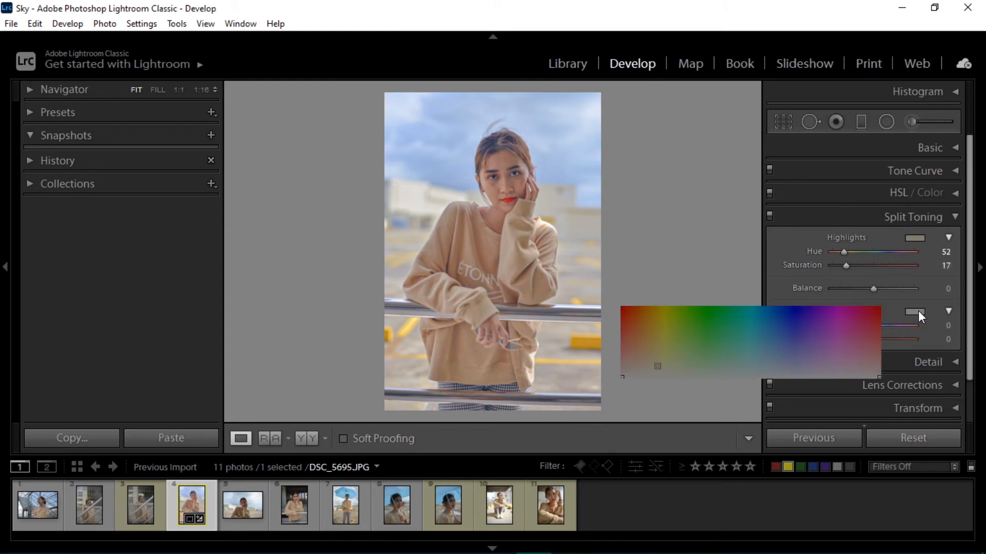
pyautogui.click(809, 291)
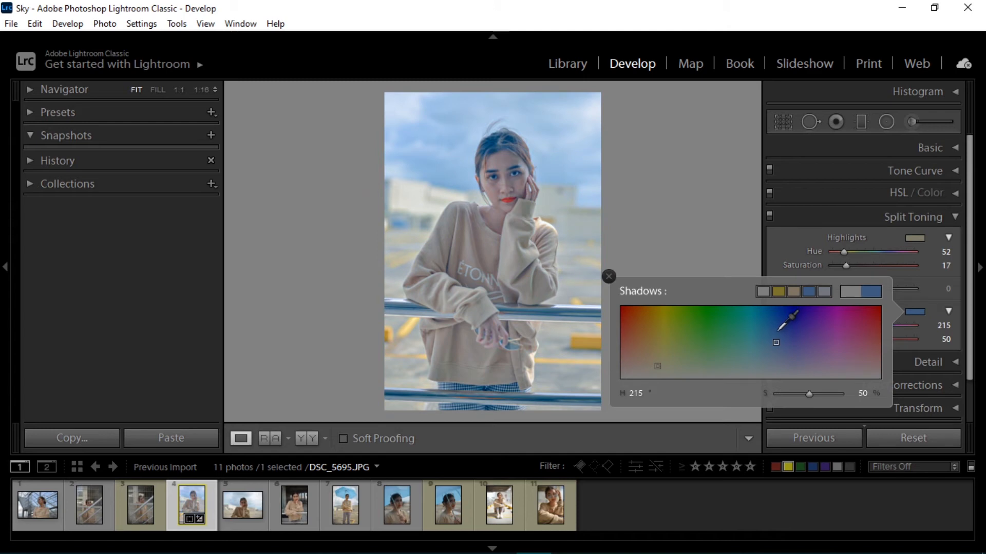
pyautogui.click(758, 340)
pyautogui.click(759, 339)
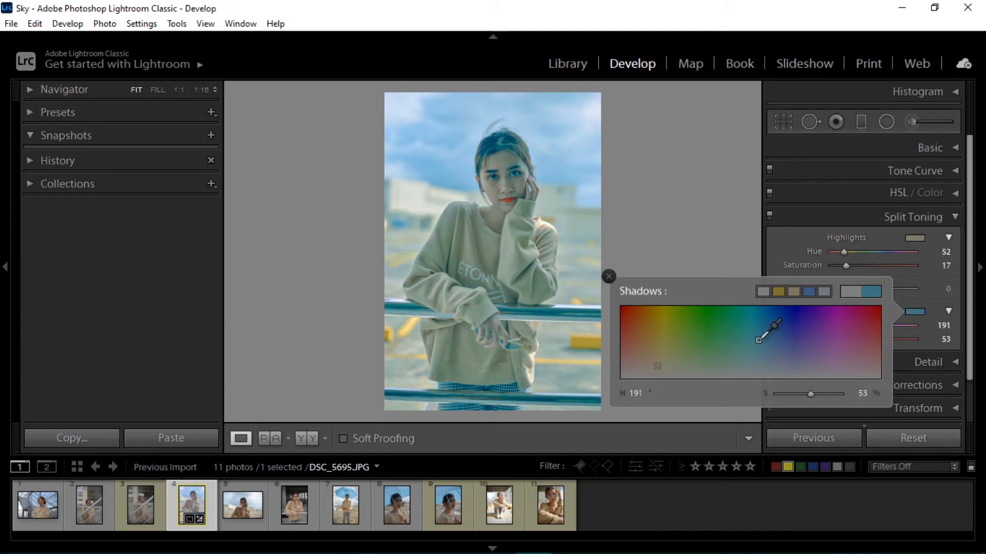
pyautogui.click(914, 314)
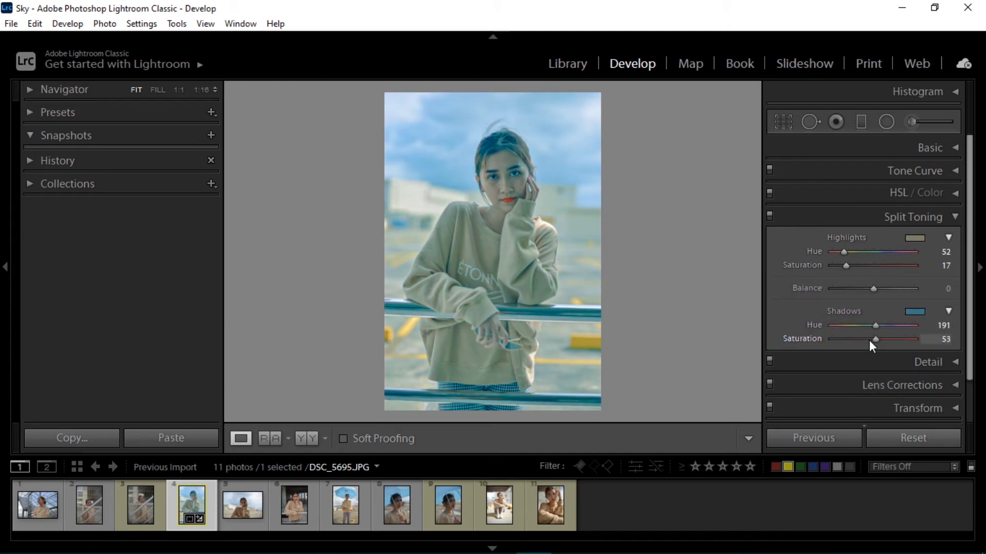
pyautogui.moveTo(867, 341); pyautogui.dragTo(839, 341)
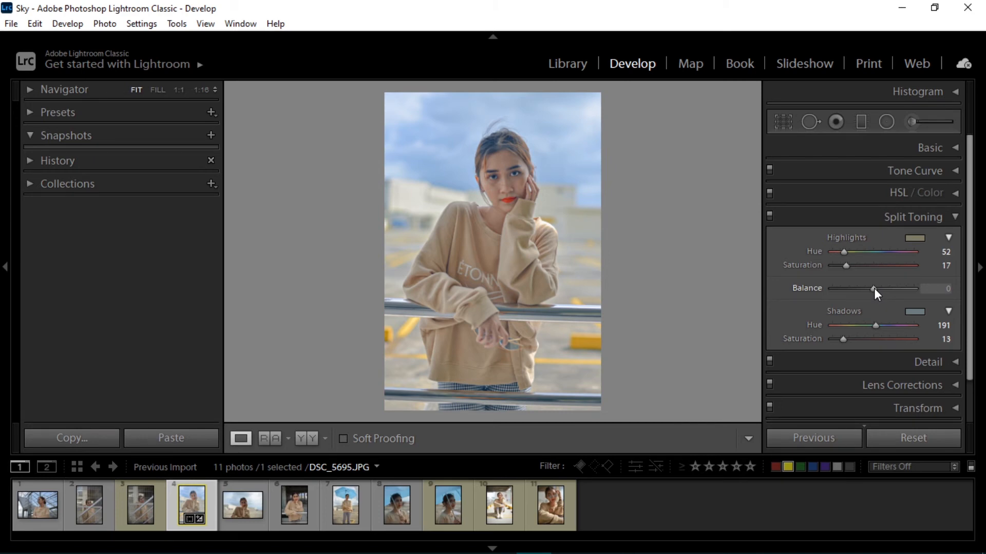
pyautogui.moveTo(874, 288)
pyautogui.mouseDown()
pyautogui.moveTo(834, 288)
pyautogui.moveTo(921, 288)
pyautogui.moveTo(868, 288)
pyautogui.mouseUp()
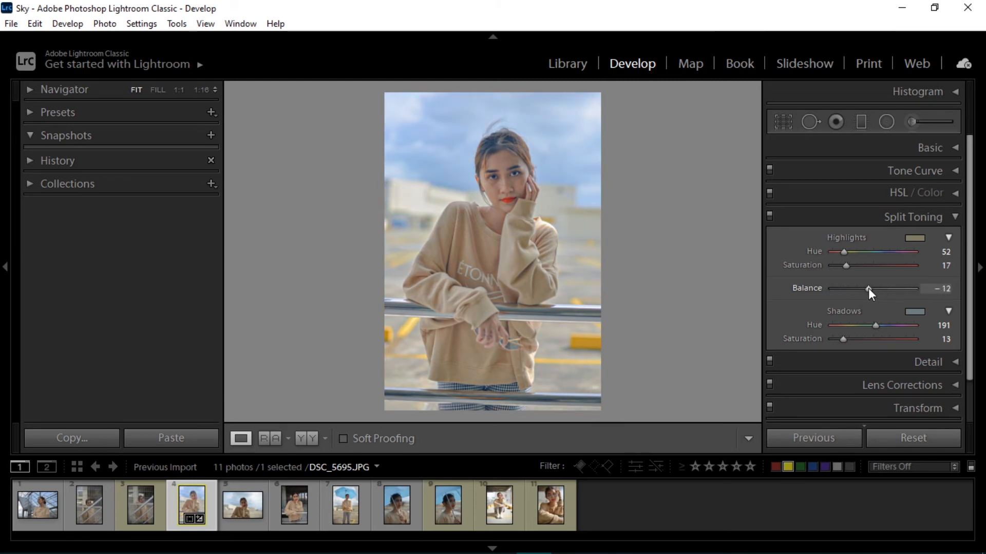
# Set the post-crop vignette Feather to 100, trying an Amount of -25 before returning Amount to 0
pyautogui.click(931, 216)
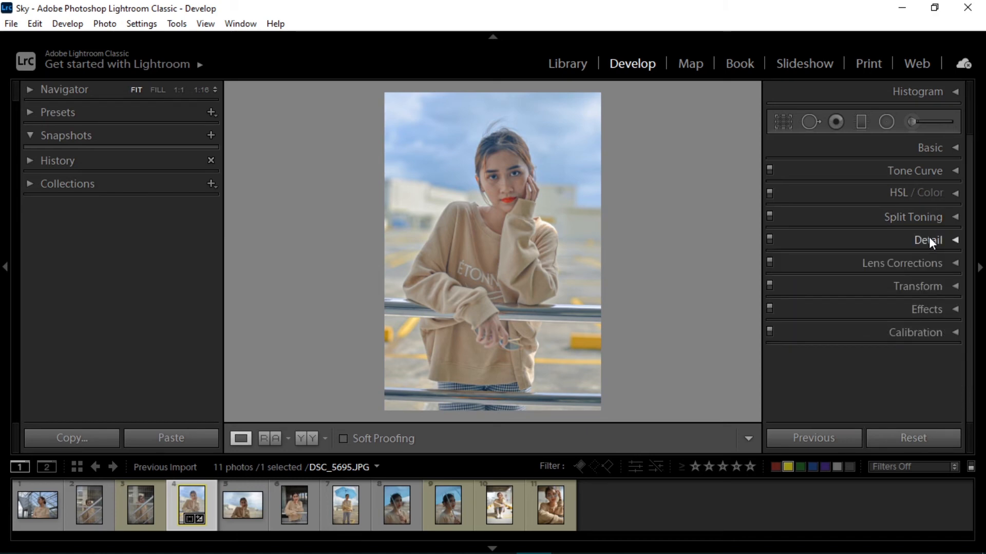
pyautogui.click(931, 309)
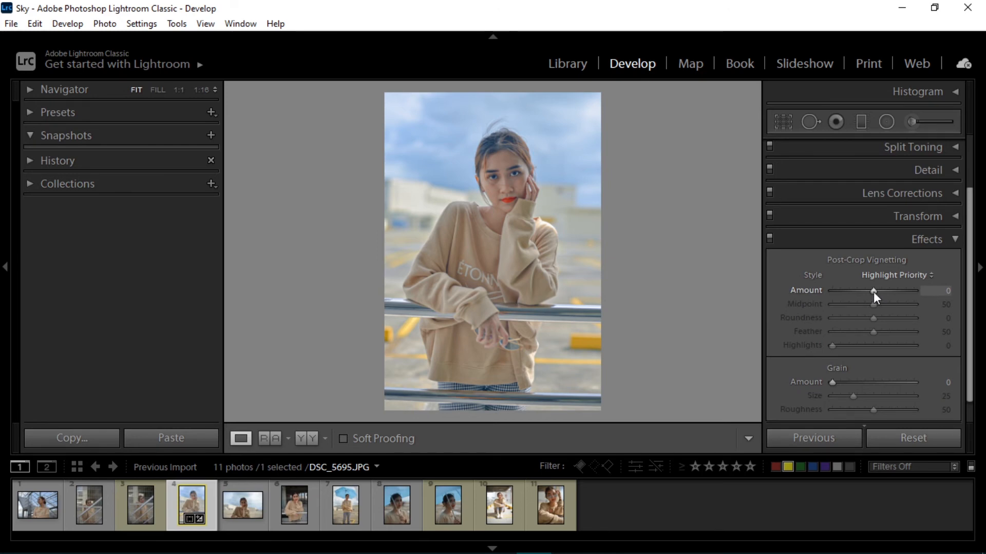
pyautogui.moveTo(874, 292)
pyautogui.mouseDown()
pyautogui.moveTo(811, 291)
pyautogui.moveTo(930, 293)
pyautogui.moveTo(817, 294)
pyautogui.moveTo(914, 293)
pyautogui.moveTo(863, 289)
pyautogui.mouseUp()
pyautogui.doubleClick(907, 294)
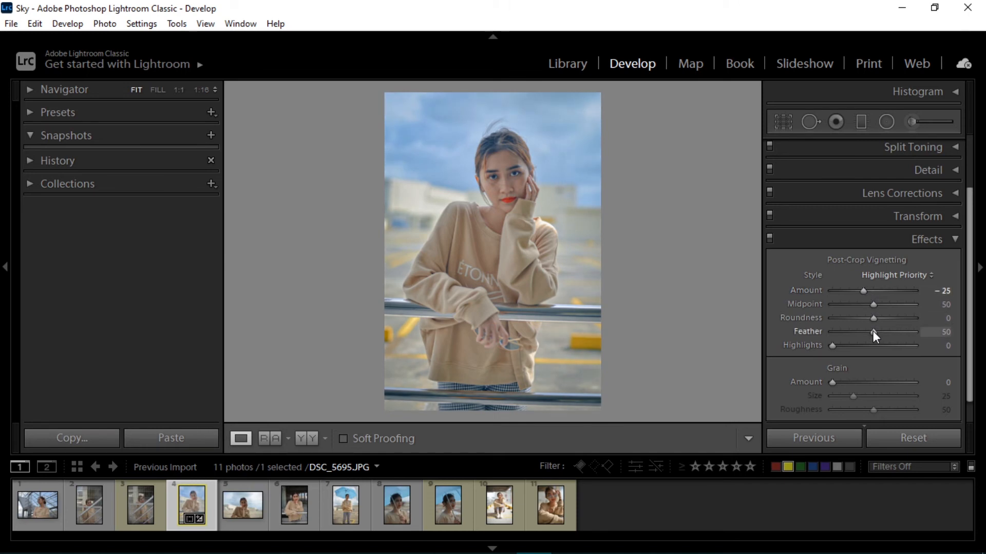
pyautogui.moveTo(873, 331); pyautogui.dragTo(948, 339)
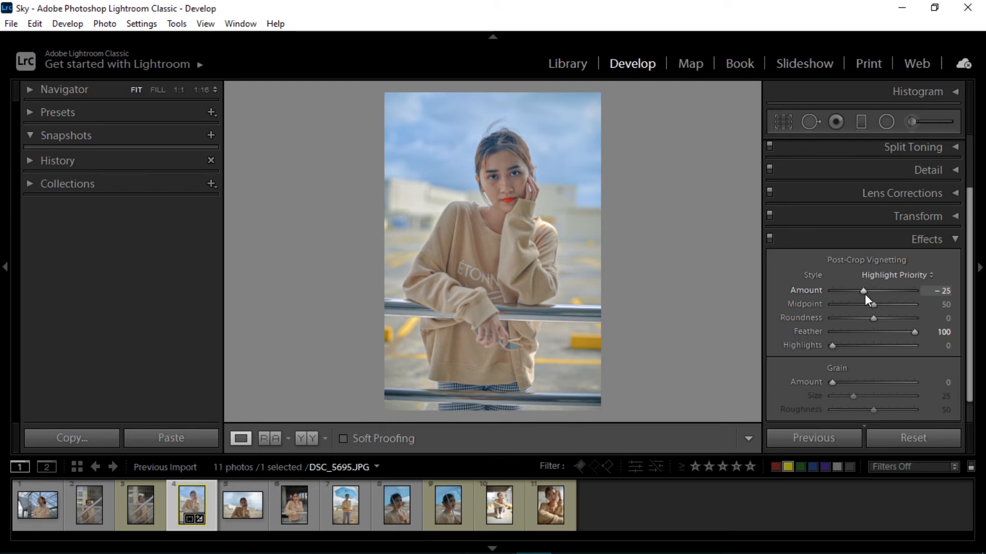
pyautogui.moveTo(864, 290)
pyautogui.mouseDown()
pyautogui.moveTo(830, 294)
pyautogui.moveTo(870, 294)
pyautogui.mouseUp()
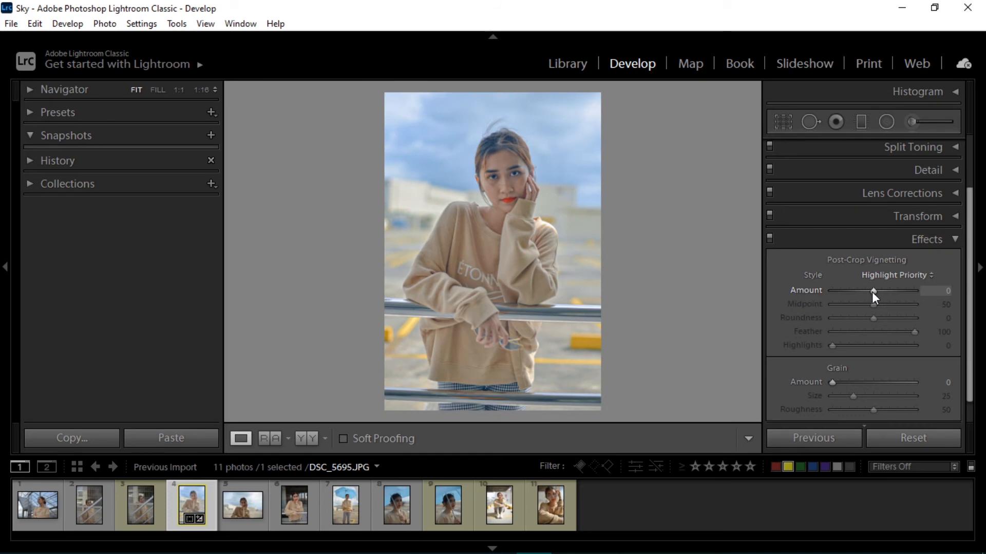
# Set the post-crop vignette Amount to -23 and the Grain Amount to 9
pyautogui.moveTo(861, 291); pyautogui.dragTo(857, 292)
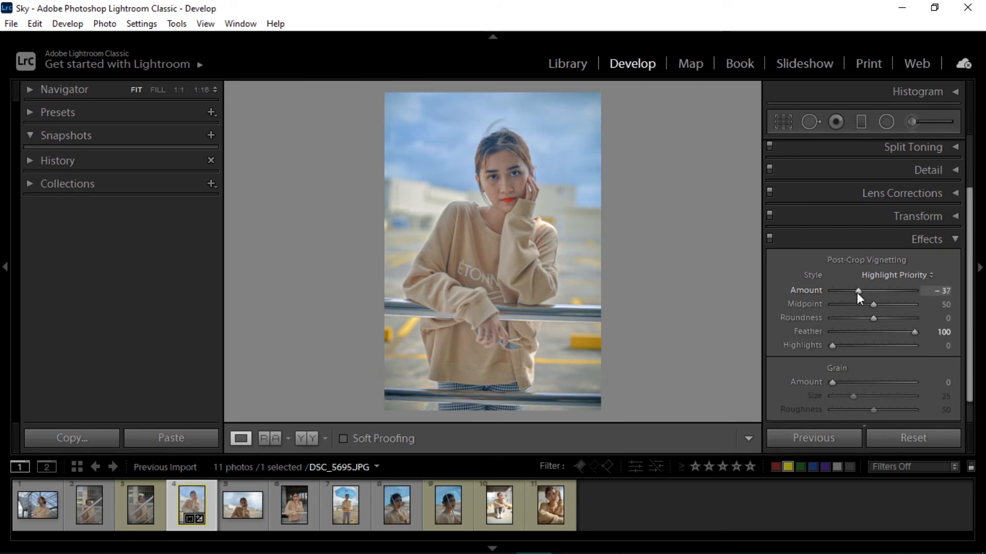
pyautogui.moveTo(858, 293); pyautogui.dragTo(868, 290)
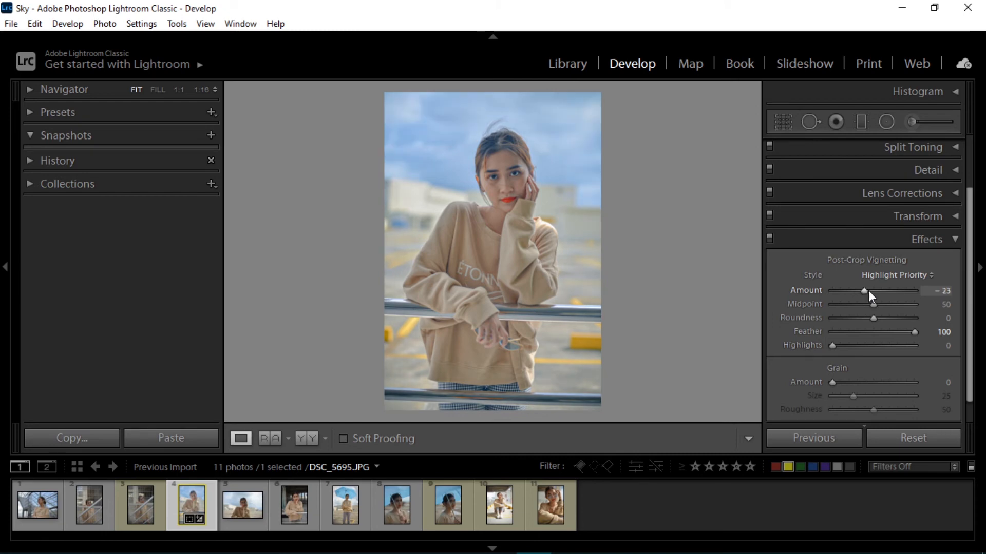
pyautogui.scroll(-1, 853, 363)
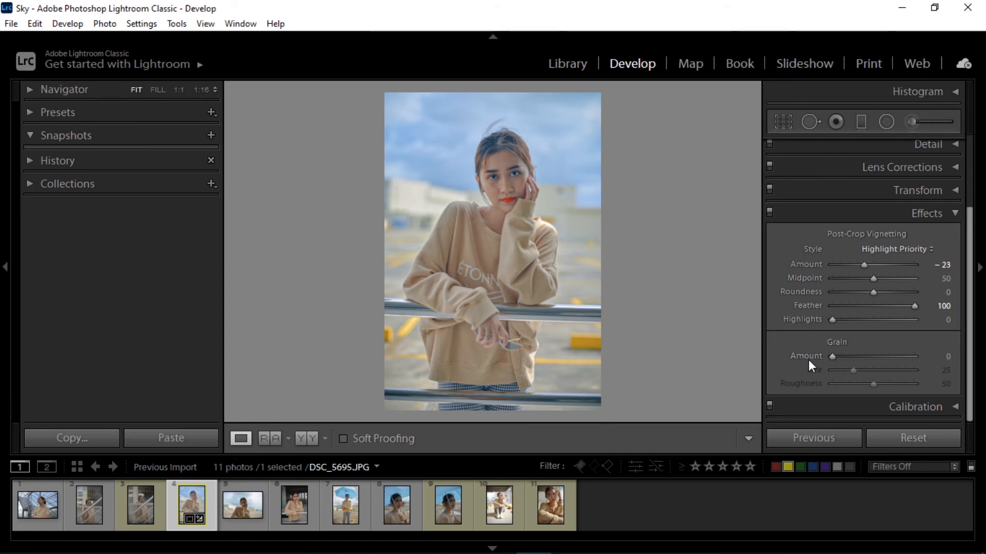
pyautogui.click(538, 203)
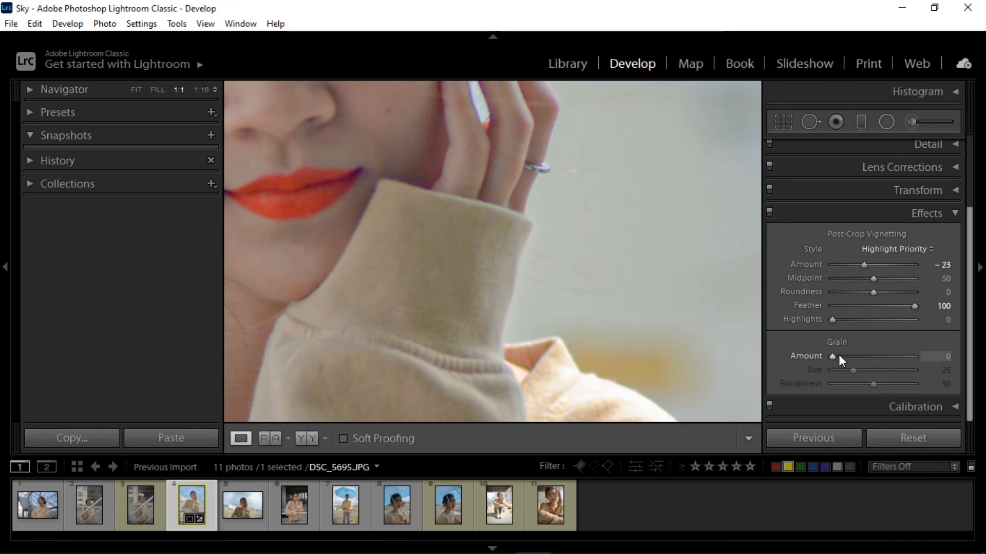
pyautogui.moveTo(839, 355)
pyautogui.mouseDown()
pyautogui.moveTo(911, 353)
pyautogui.moveTo(843, 355)
pyautogui.moveTo(857, 357)
pyautogui.moveTo(837, 369)
pyautogui.moveTo(842, 357)
pyautogui.mouseUp()
pyautogui.click(633, 318)
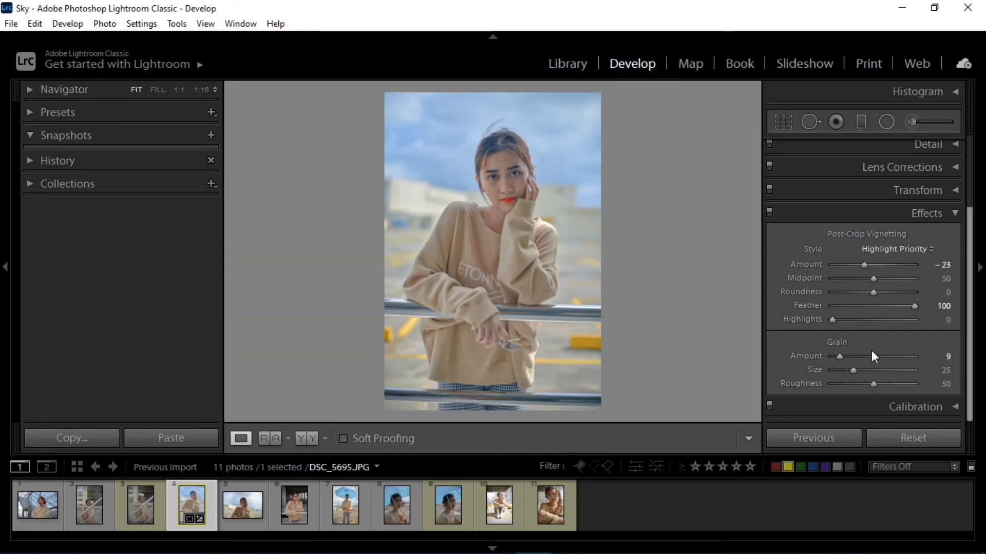
# Open Calibration and lower the Blue Primary hue slightly
pyautogui.click(934, 215)
pyautogui.click(930, 337)
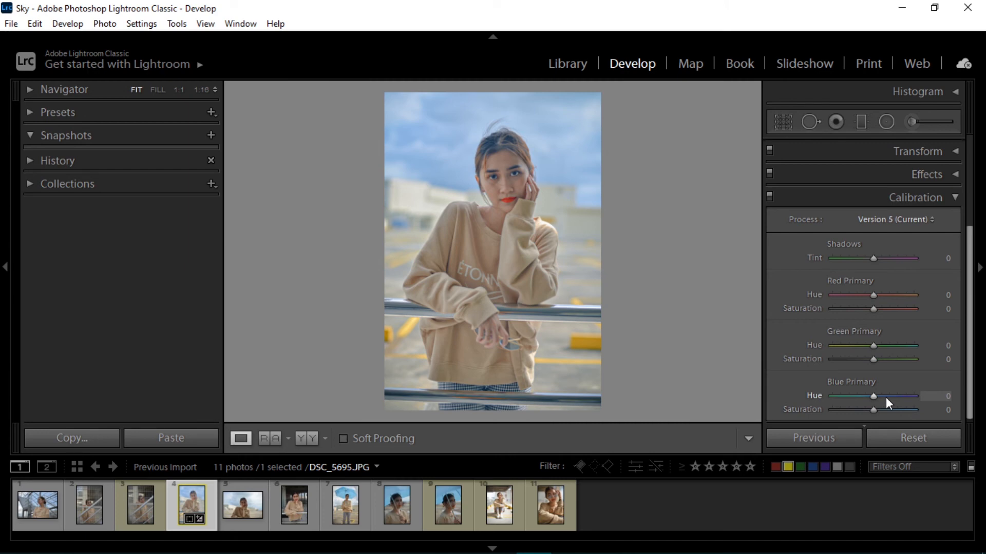
pyautogui.moveTo(874, 396); pyautogui.dragTo(864, 397)
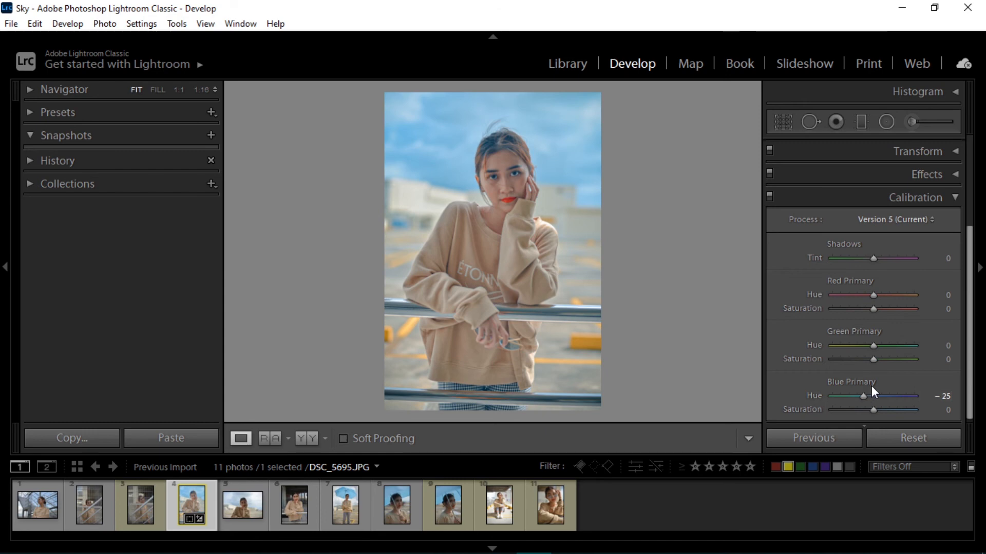
pyautogui.click(933, 200)
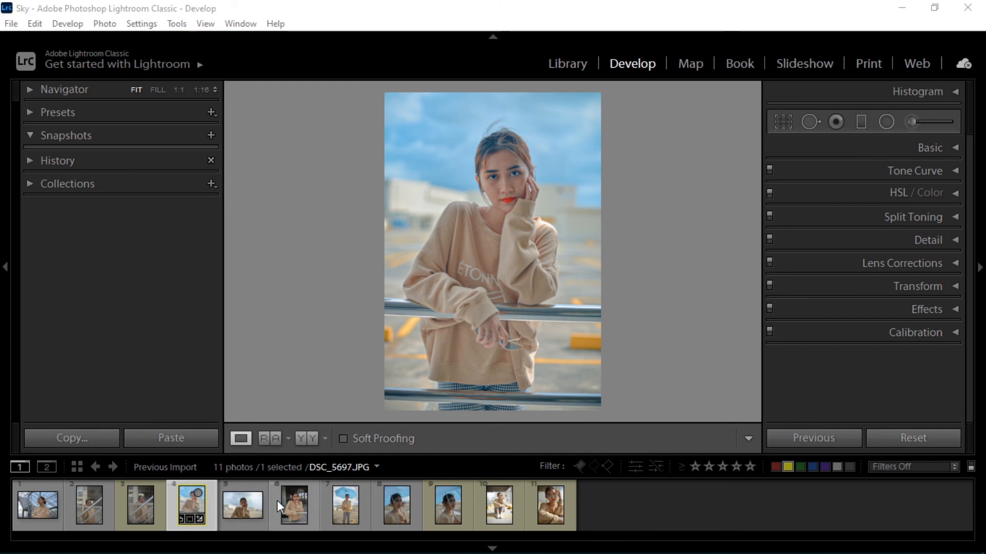
pyautogui.keyDown('shift'); pyautogui.click(344, 504); pyautogui.keyUp('shift')
pyautogui.keyDown('ctrl'); pyautogui.click(452, 508); pyautogui.keyUp('ctrl')
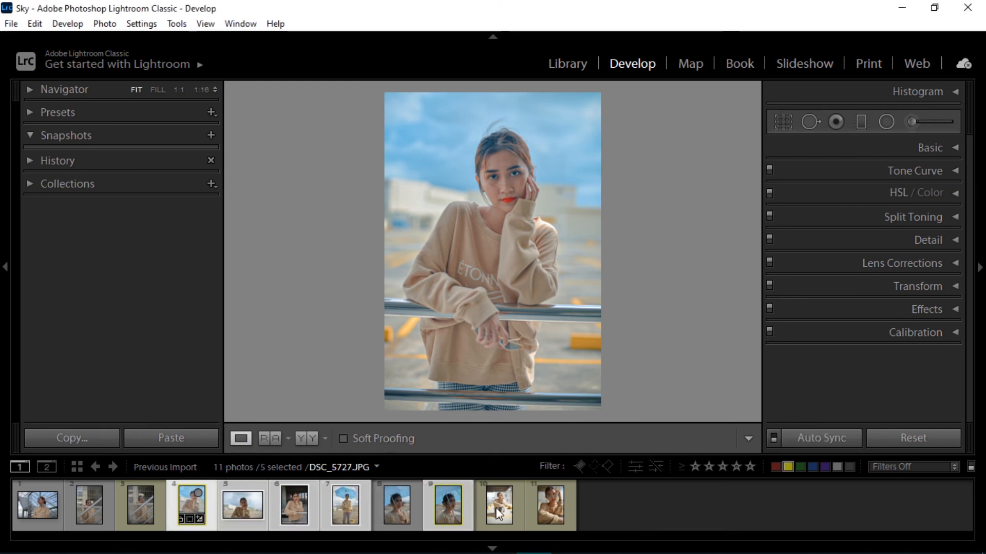
pyautogui.keyDown('ctrl'); pyautogui.click(497, 514); pyautogui.keyUp('ctrl')
pyautogui.keyDown('ctrl'); pyautogui.click(565, 508); pyautogui.keyUp('ctrl')
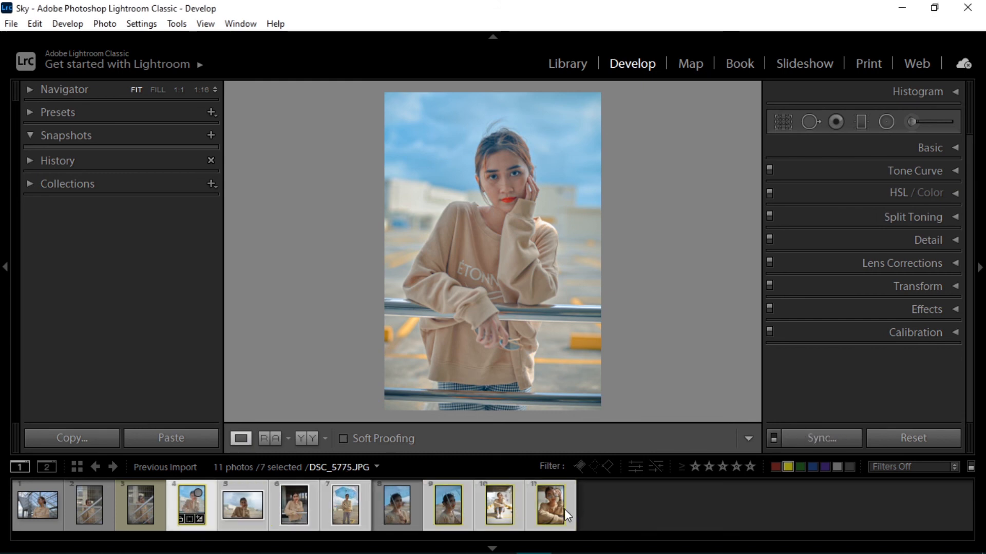
pyautogui.click(177, 508)
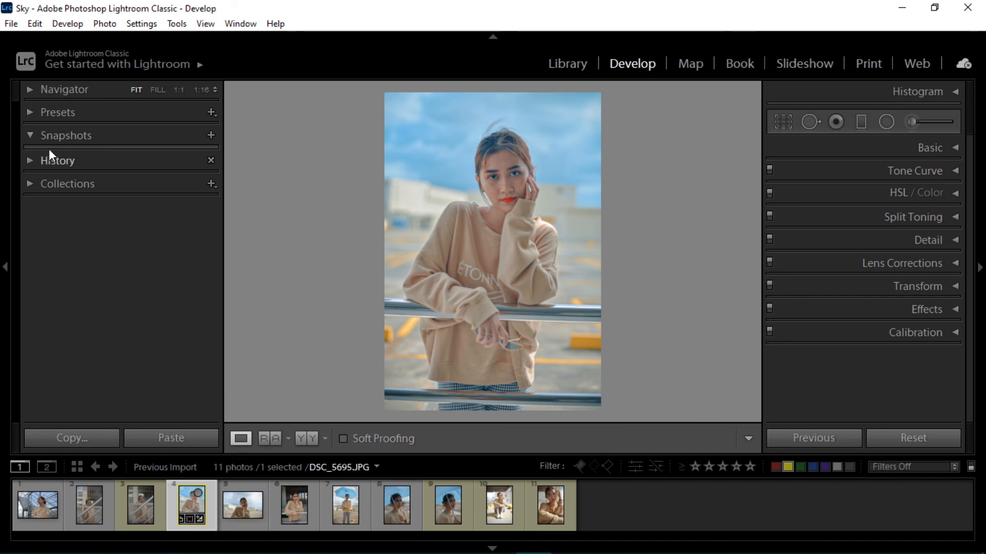
# Open the Export dialog for DSC_5695 and choose the Desktop as the export folder
pyautogui.click(10, 25)
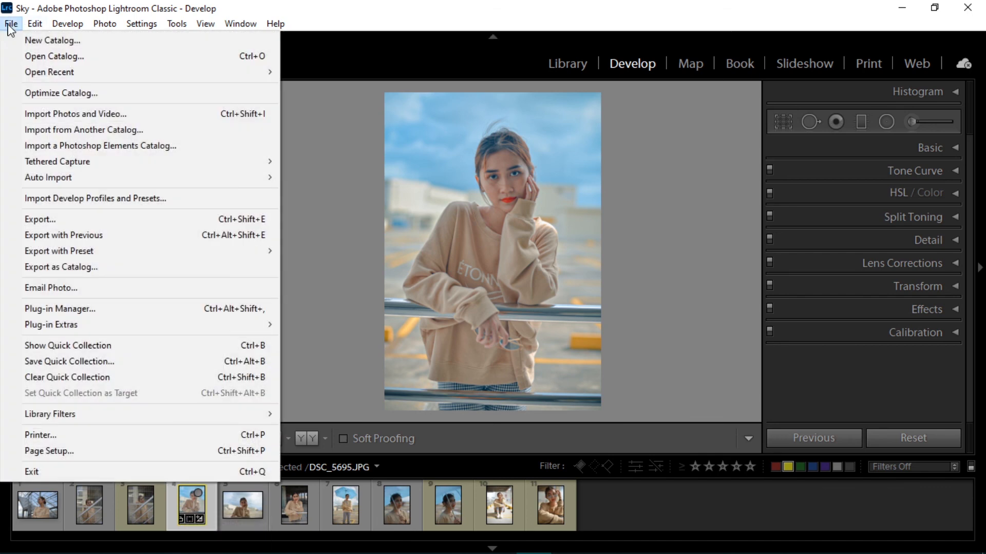
pyautogui.click(84, 224)
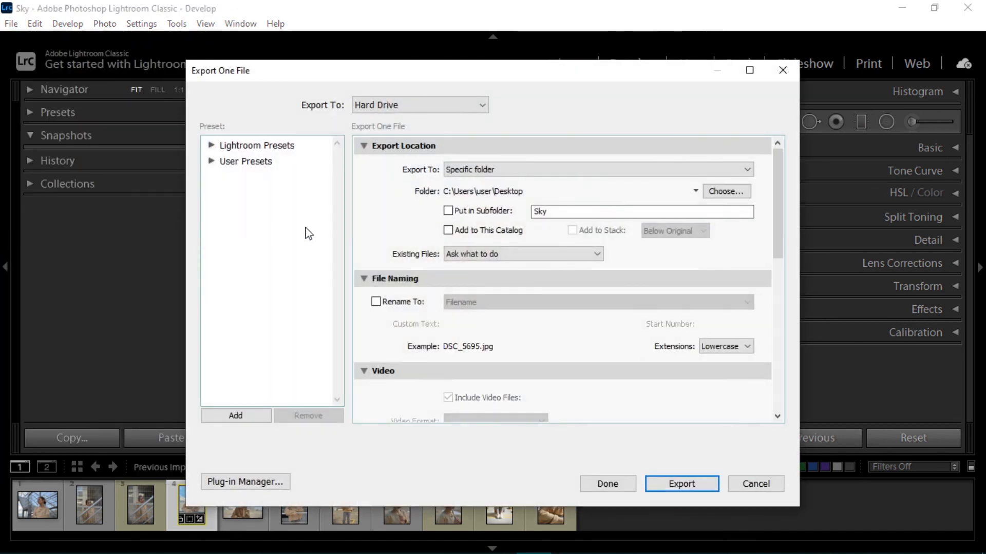
pyautogui.click(717, 192)
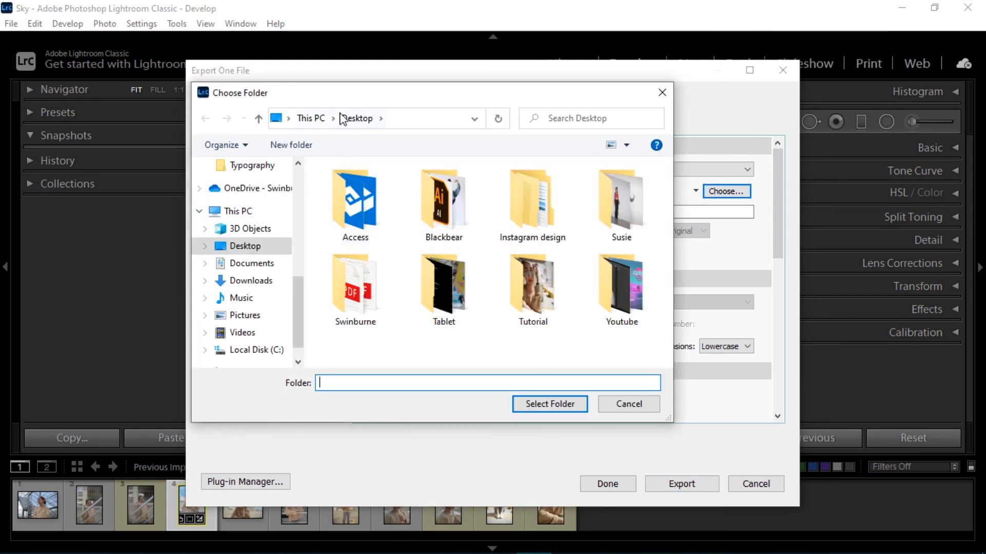
pyautogui.click(548, 410)
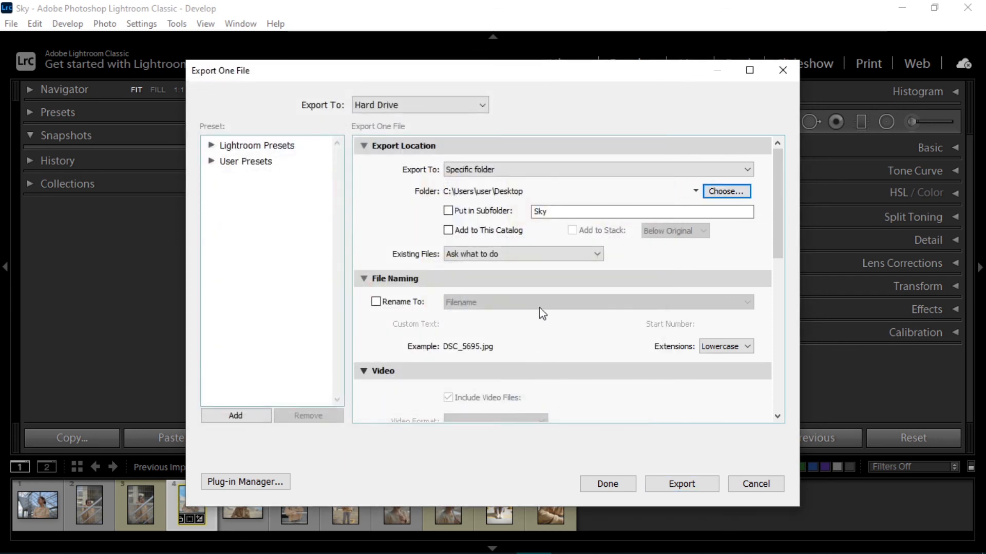
# Put the export in a subfolder named "name" and export the photo
pyautogui.click(465, 214)
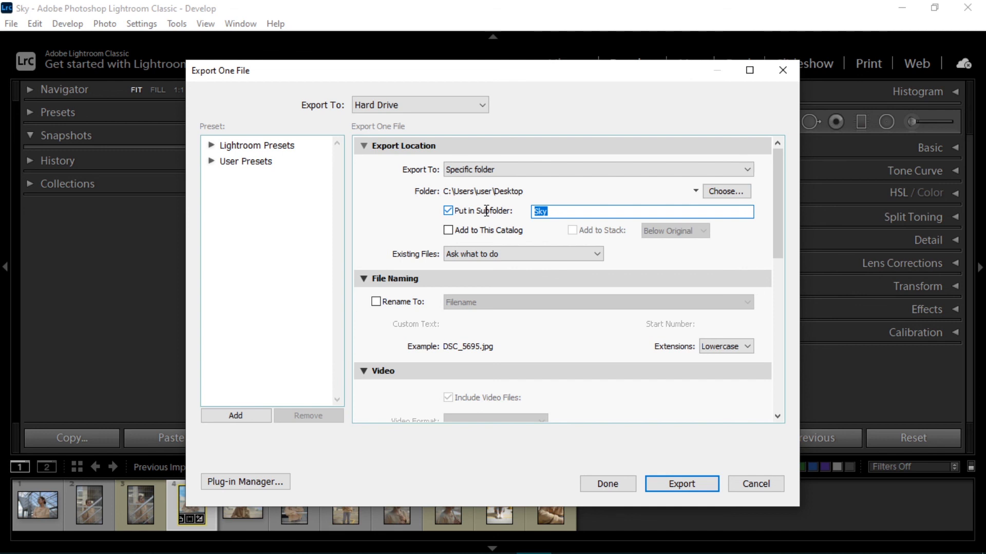
pyautogui.write('name')
pyautogui.click(674, 488)
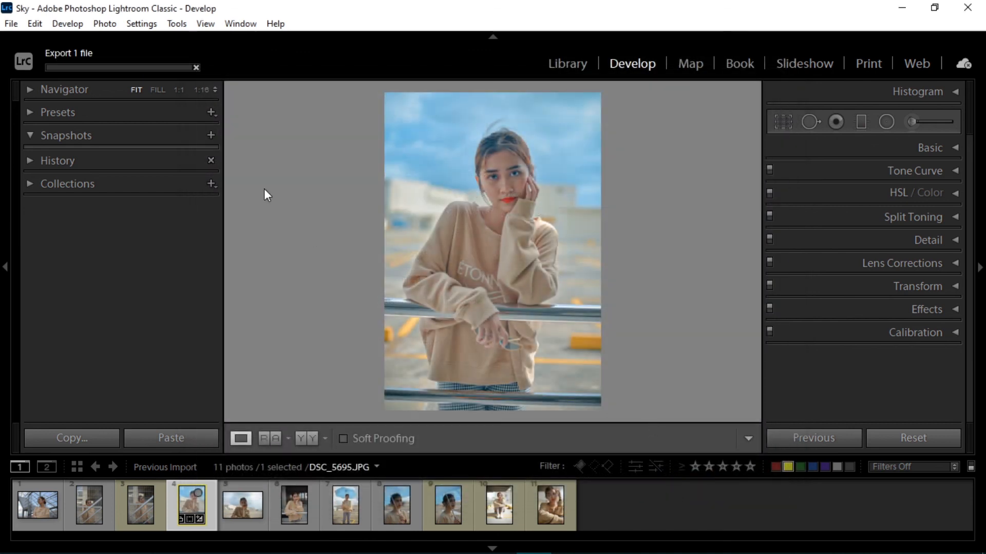